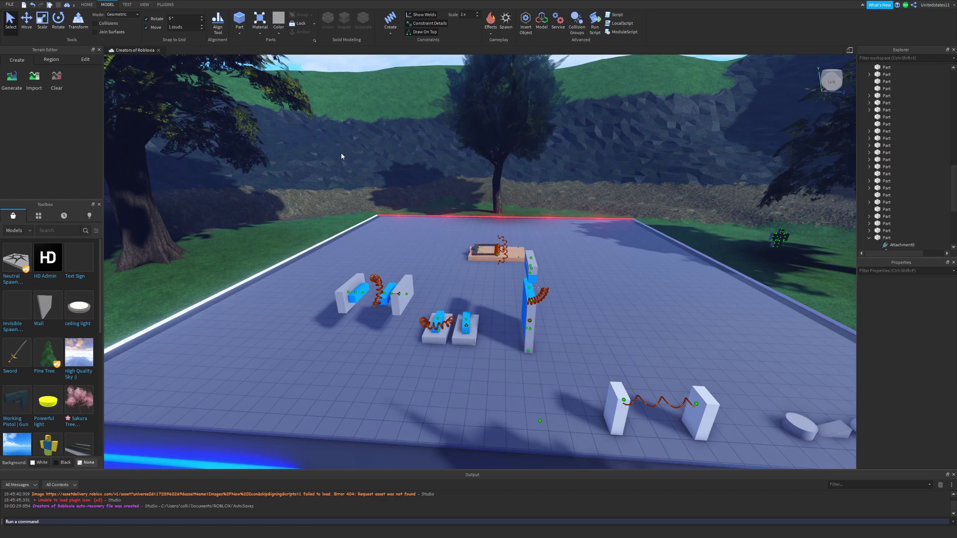
Check the available constraint types and examine the spring and torsion spring demos on the baseplate from several angles
{"action": "left_click", "coordinate": [391, 26]}
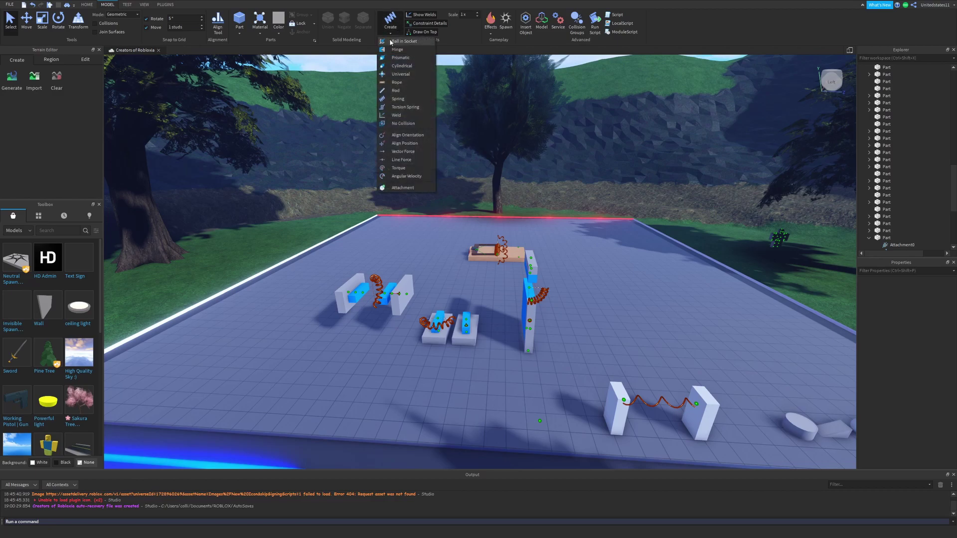
{"action": "right_click_drag", "start_coordinate": [516, 161], "coordinate": [511, 156]}
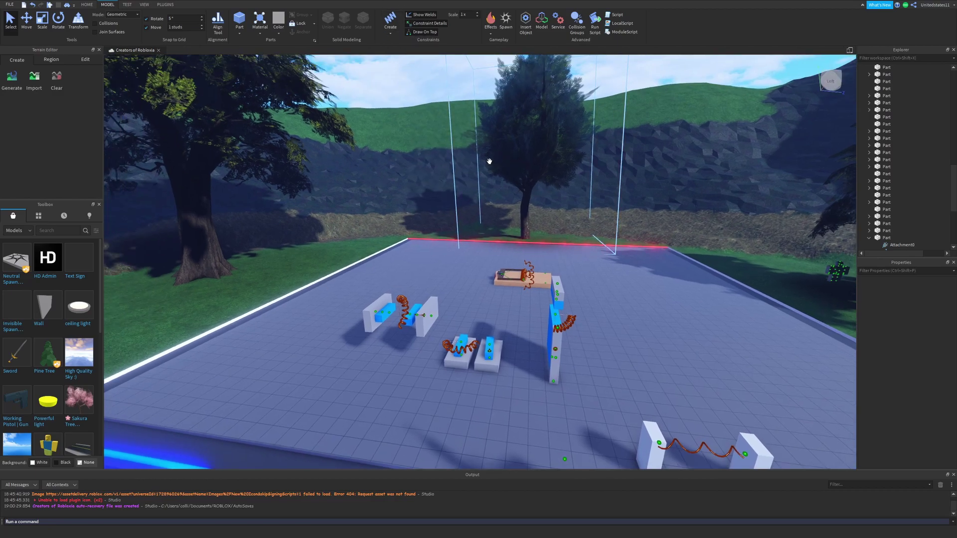
{"action": "scroll", "coordinate": [490, 161], "scroll_direction": "up", "scroll_amount": 2}
{"action": "scroll", "coordinate": [490, 162], "scroll_direction": "down", "scroll_amount": 1}
{"action": "scroll", "coordinate": [490, 165], "scroll_direction": "up", "scroll_amount": 2}
{"action": "right_click_drag", "start_coordinate": [490, 162], "coordinate": [478, 140]}
{"action": "scroll", "coordinate": [488, 165], "scroll_direction": "down", "scroll_amount": 2}
{"action": "scroll", "coordinate": [478, 140], "scroll_direction": "up", "scroll_amount": 2}
{"action": "scroll", "coordinate": [465, 103], "scroll_direction": "down", "scroll_amount": 2}
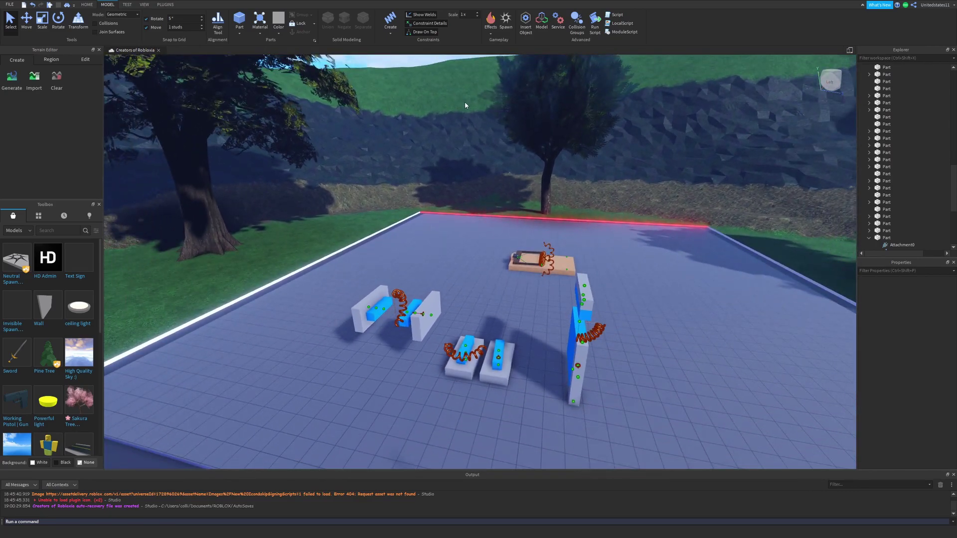
{"action": "scroll", "coordinate": [465, 103], "scroll_direction": "up", "scroll_amount": 2}
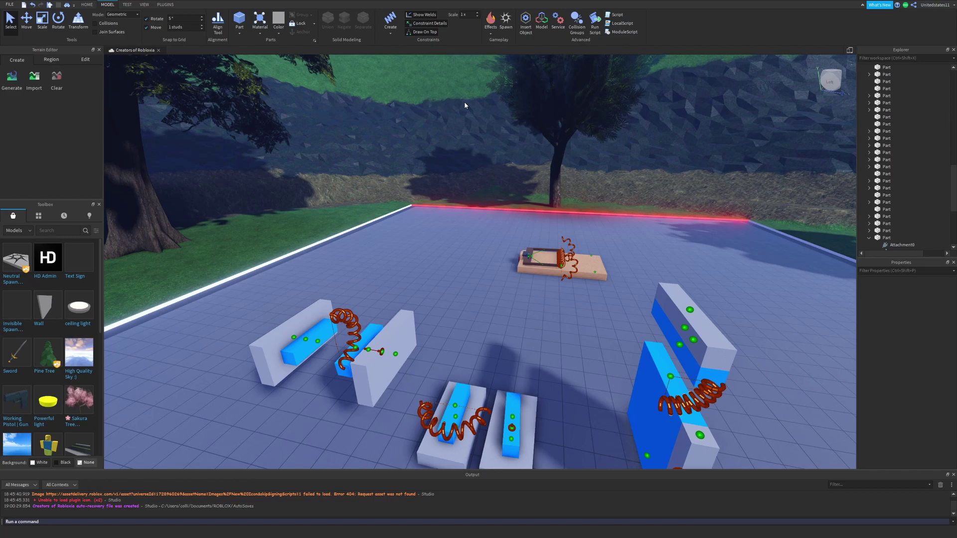
{"action": "right_click_drag", "start_coordinate": [465, 103], "coordinate": [469, 133]}
{"action": "scroll", "coordinate": [310, 259], "scroll_direction": "down", "scroll_amount": 3}
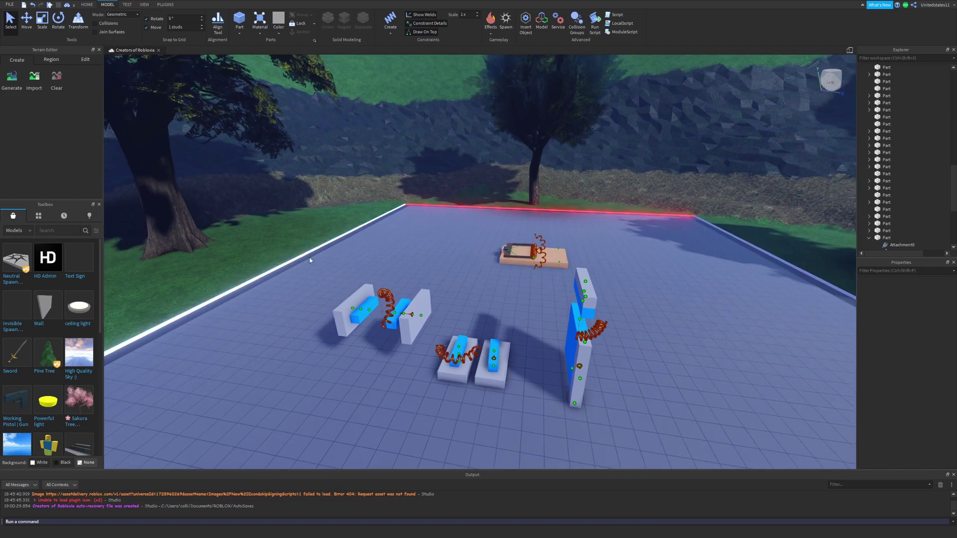
{"action": "scroll", "coordinate": [492, 220], "scroll_direction": "up", "scroll_amount": 2}
{"action": "right_click_drag", "start_coordinate": [310, 259], "coordinate": [513, 225]}
{"action": "scroll", "coordinate": [513, 225], "scroll_direction": "down", "scroll_amount": 2}
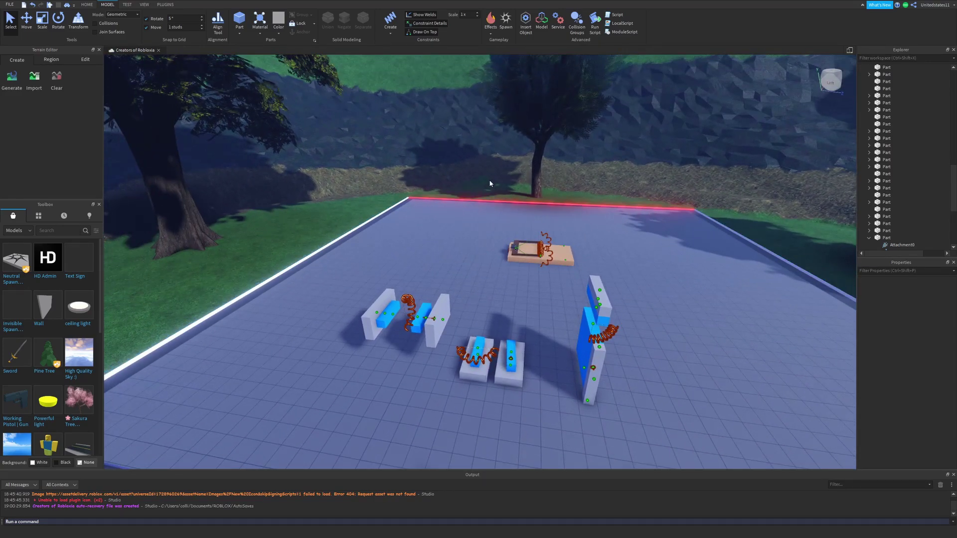
{"action": "key", "text": "d"}
{"action": "key", "text": "a"}
{"action": "right_click_drag", "start_coordinate": [489, 184], "coordinate": [495, 189]}
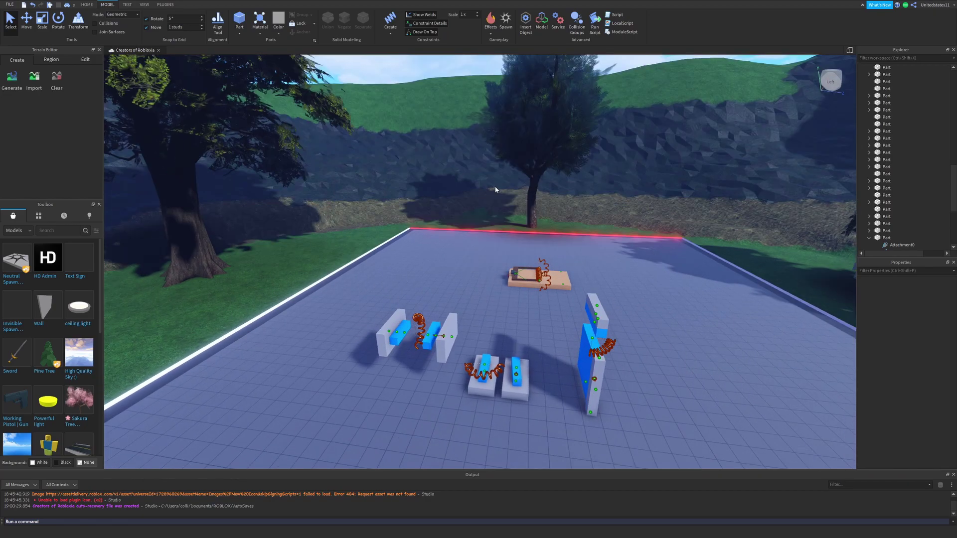
{"action": "scroll", "coordinate": [495, 190], "scroll_direction": "up", "scroll_amount": 4}
{"action": "scroll", "coordinate": [496, 188], "scroll_direction": "down", "scroll_amount": 8}
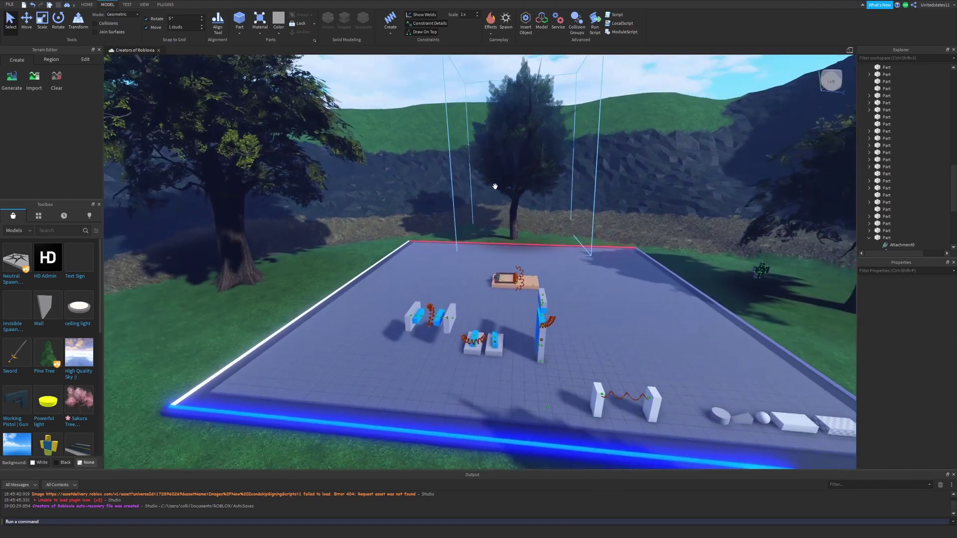
{"action": "scroll", "coordinate": [494, 187], "scroll_direction": "up", "scroll_amount": 6}
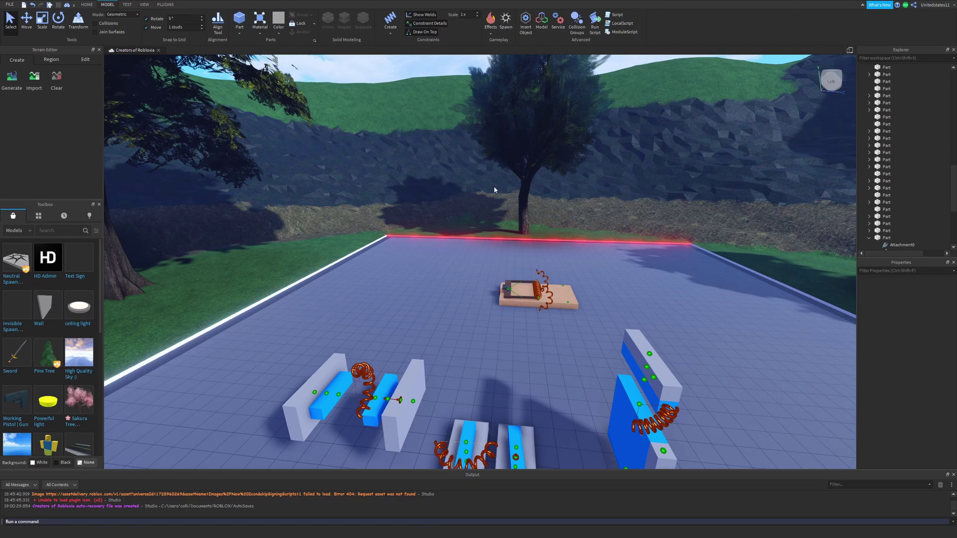
{"action": "right_click_drag", "start_coordinate": [494, 188], "coordinate": [494, 186]}
{"action": "key", "text": "s"}
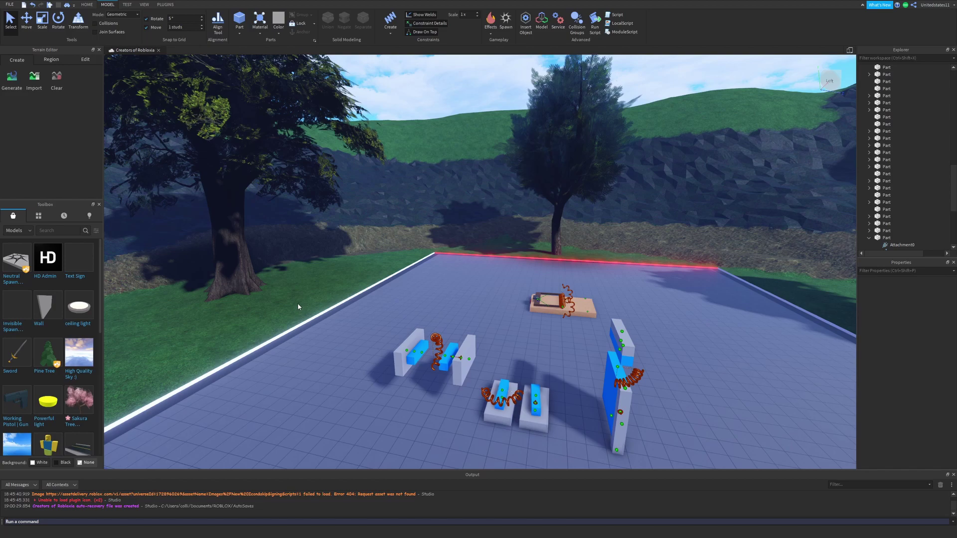
{"action": "right_click_drag", "start_coordinate": [312, 285], "coordinate": [313, 288]}
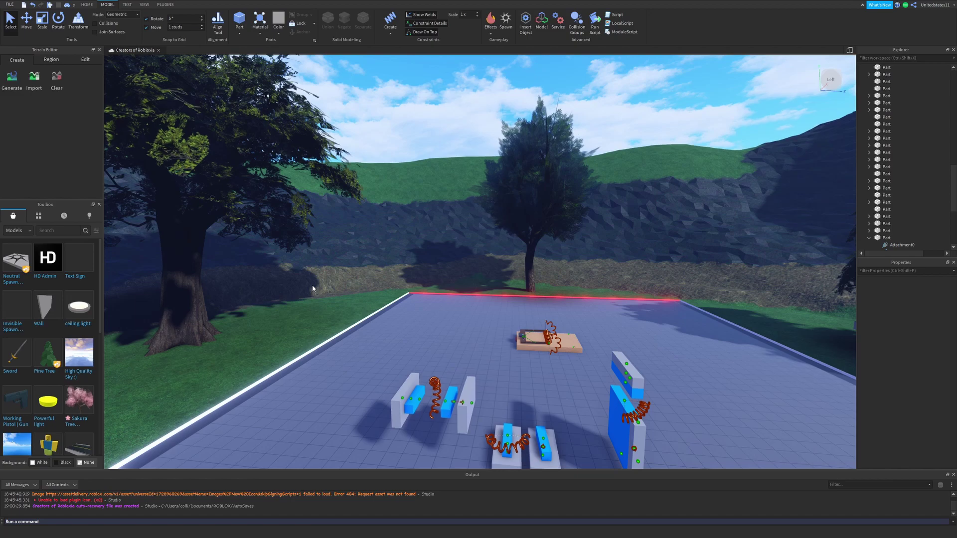
{"action": "right_click_drag", "start_coordinate": [312, 289], "coordinate": [329, 268]}
{"action": "key", "text": "d"}
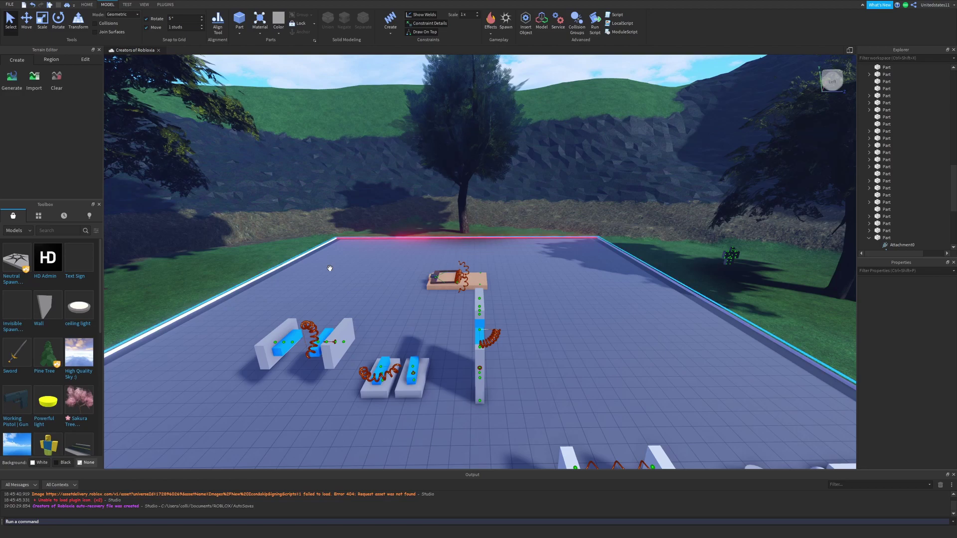
{"action": "scroll", "coordinate": [377, 272], "scroll_direction": "up", "scroll_amount": 5}
{"action": "scroll", "coordinate": [377, 272], "scroll_direction": "down", "scroll_amount": 5}
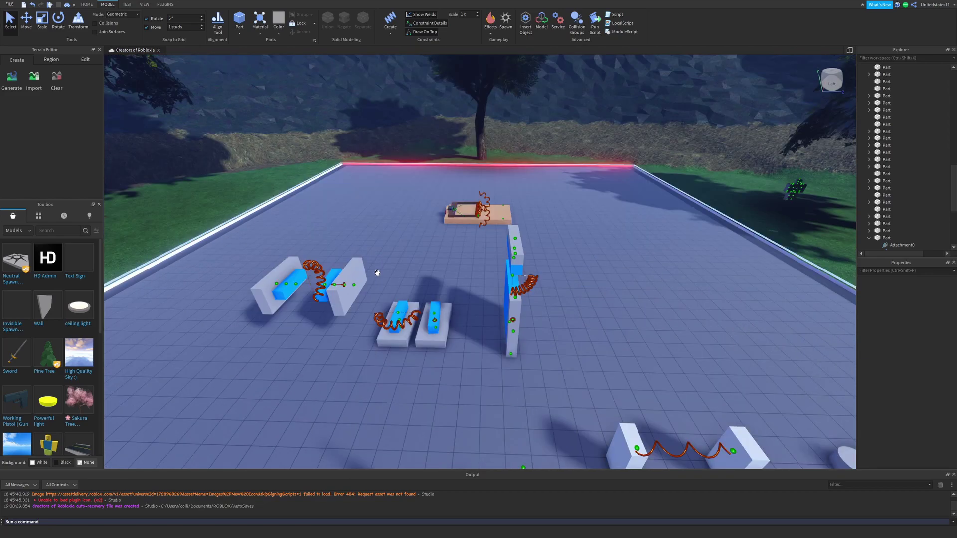
Try a radius of 0.8 on the torsion spring joining the two blue bars on the low flat blocks
{"action": "scroll", "coordinate": [455, 314], "scroll_direction": "up", "scroll_amount": 5}
{"action": "left_click", "coordinate": [506, 351]}
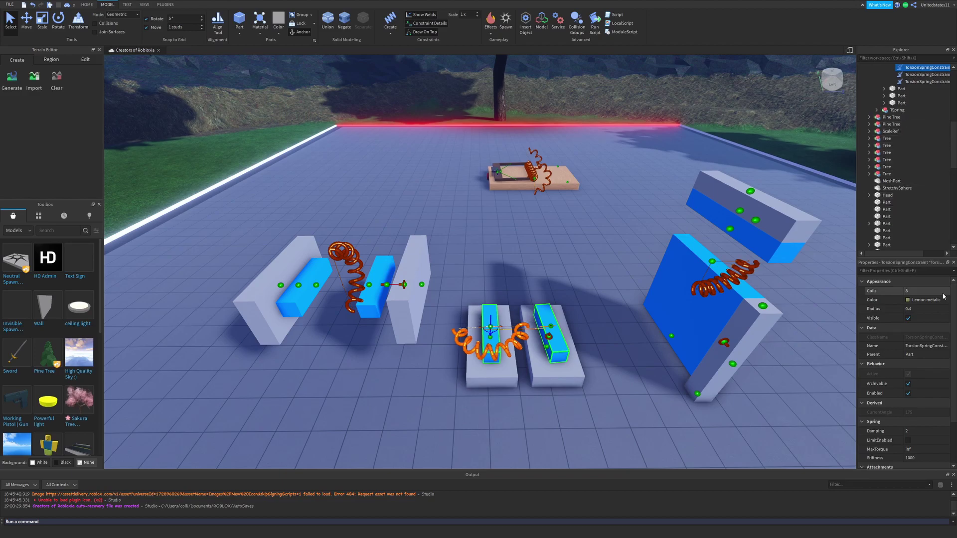
{"action": "left_click", "coordinate": [921, 309]}
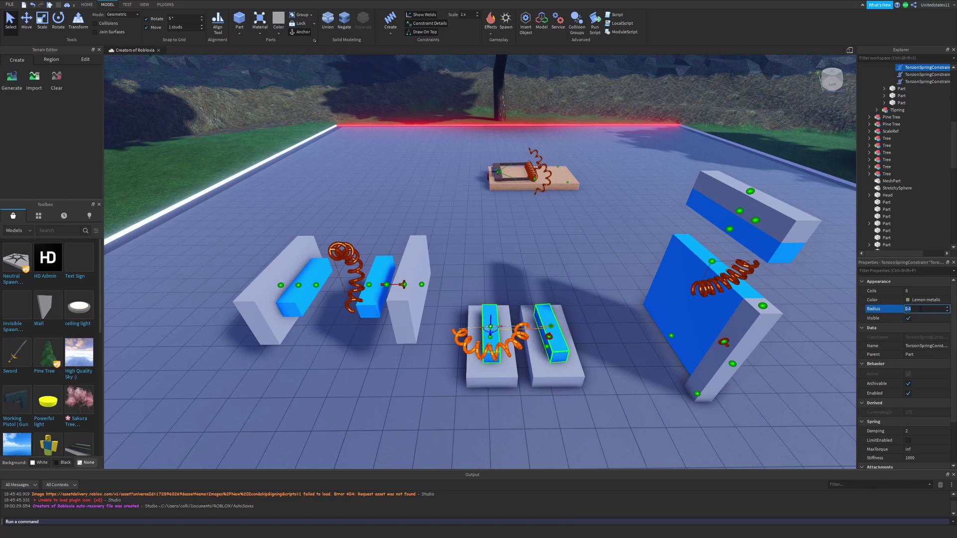
{"action": "key", "text": "BackSpace"}
{"action": "key", "text": "Return"}
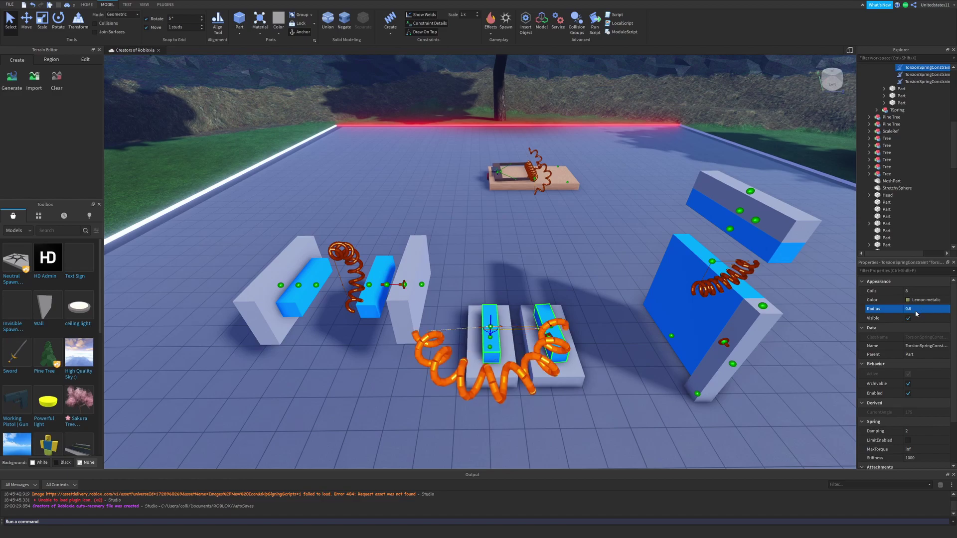
{"action": "right_click_drag", "start_coordinate": [736, 312], "coordinate": [737, 319]}
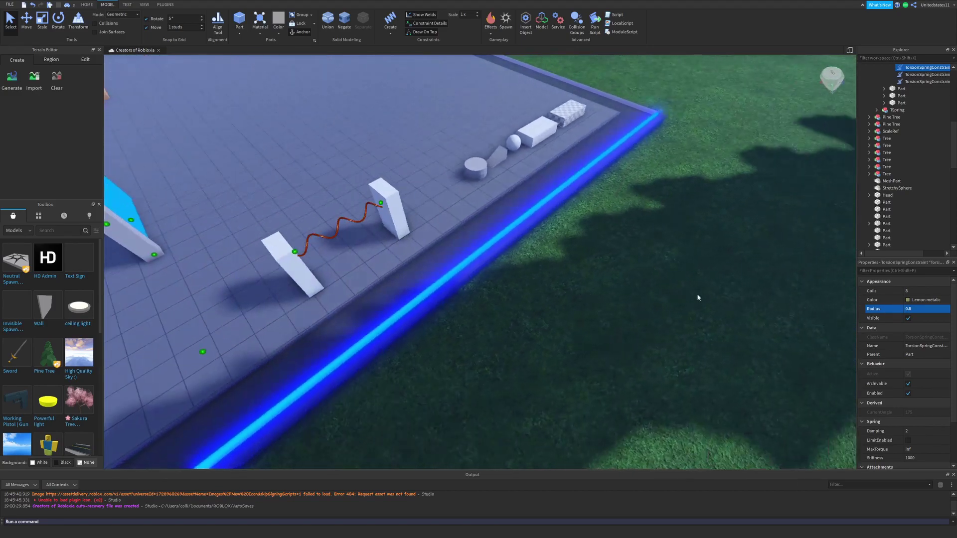
Set the radius of the spring constraint between the two upright white blocks to 0.8
{"action": "scroll", "coordinate": [514, 237], "scroll_direction": "up", "scroll_amount": 5}
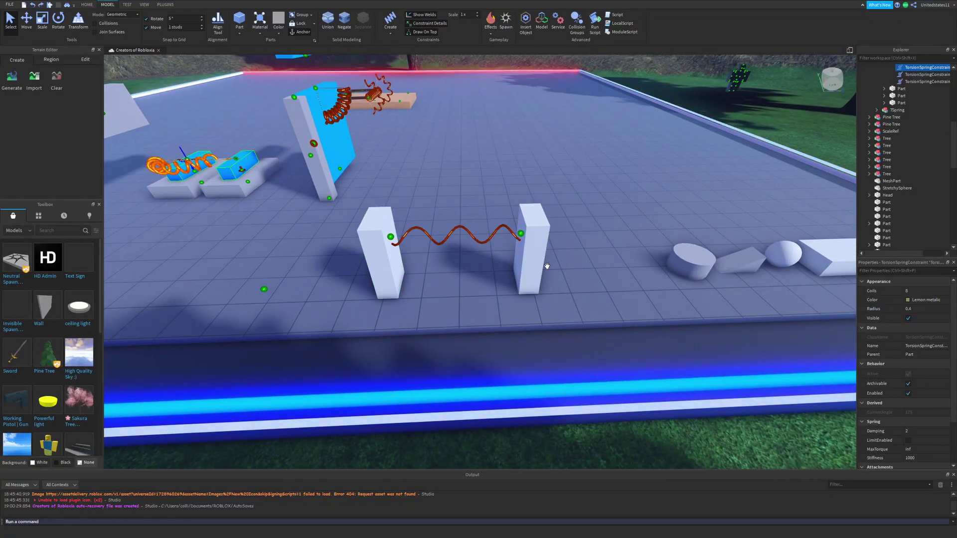
{"action": "scroll", "coordinate": [477, 243], "scroll_direction": "up", "scroll_amount": 4}
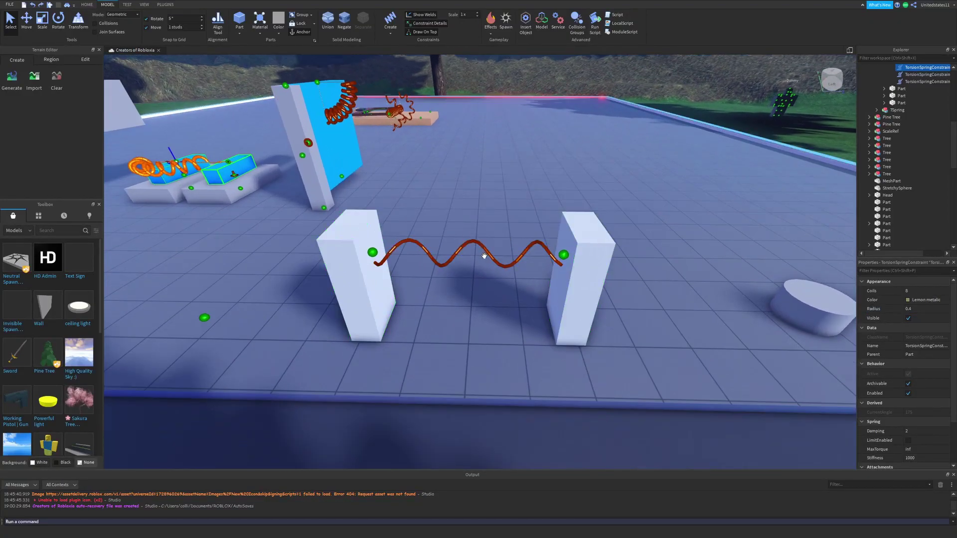
{"action": "left_click", "coordinate": [478, 244]}
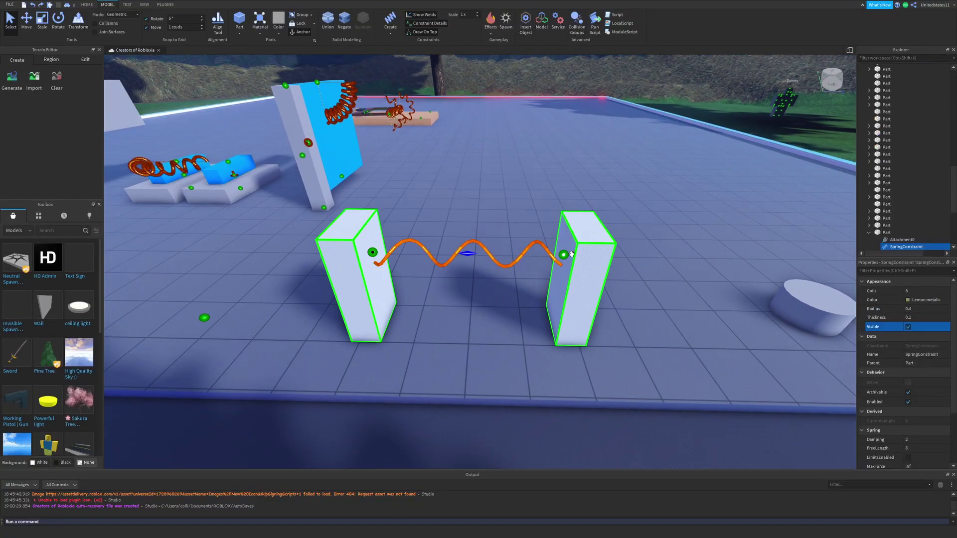
{"action": "left_click", "coordinate": [920, 309]}
{"action": "key", "text": "BackSpace"}
{"action": "type", "text": "."}
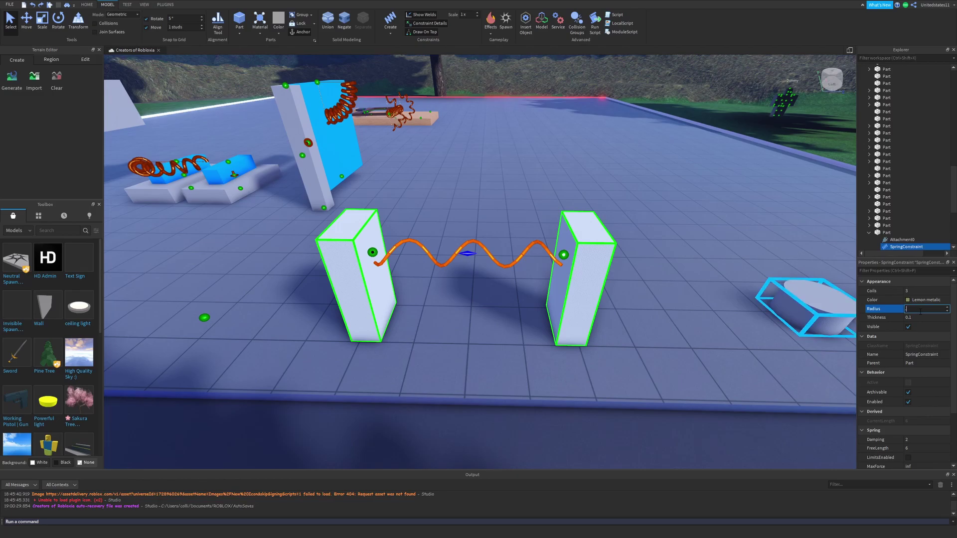
{"action": "type", "text": "8"}
{"action": "key", "text": "Return"}
Inspect the coils, attached blocks and description of the spring constraint between the two upright white blocks
{"action": "right_click_drag", "start_coordinate": [798, 299], "coordinate": [716, 290]}
{"action": "scroll", "coordinate": [517, 305], "scroll_direction": "up", "scroll_amount": 3}
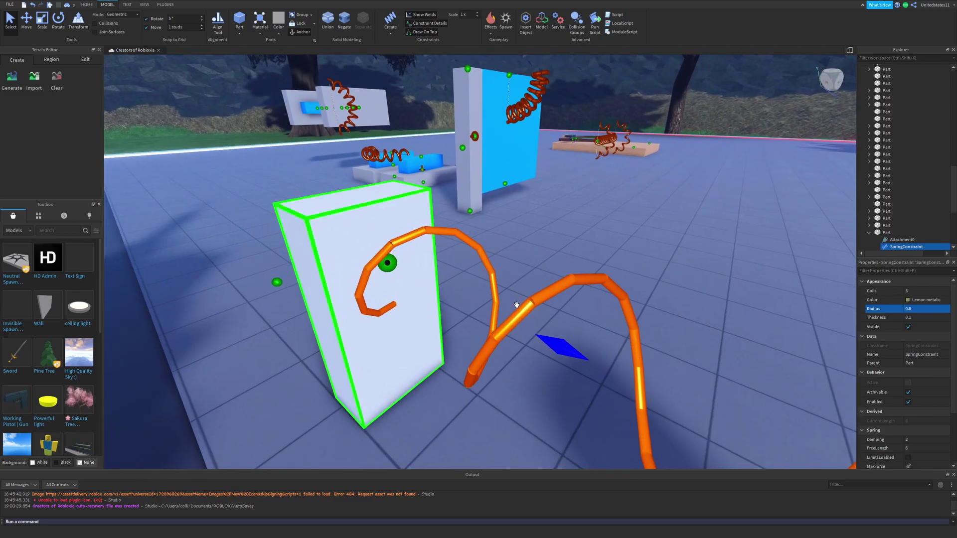
{"action": "right_click_drag", "start_coordinate": [517, 305], "coordinate": [544, 269]}
{"action": "scroll", "coordinate": [543, 274], "scroll_direction": "up", "scroll_amount": 2}
{"action": "scroll", "coordinate": [544, 268], "scroll_direction": "down", "scroll_amount": 5}
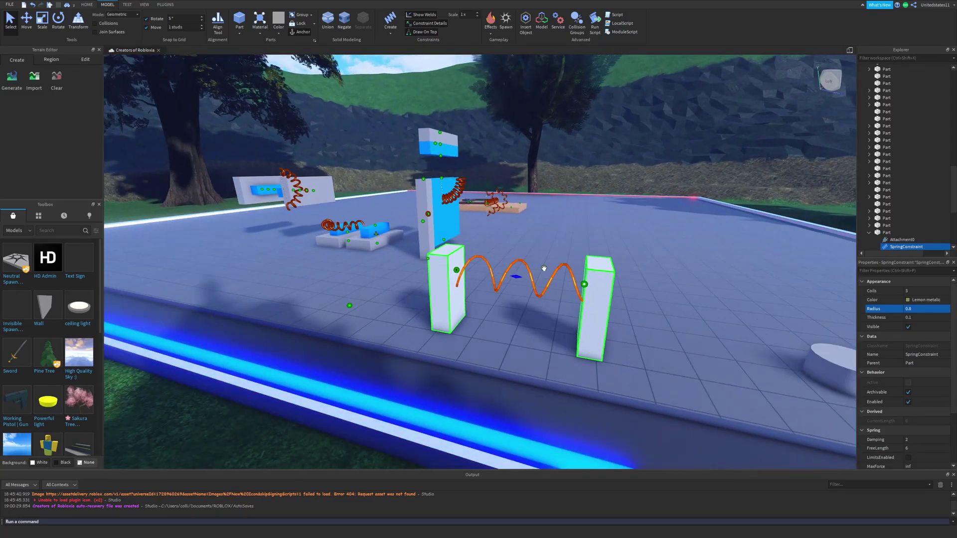
{"action": "scroll", "coordinate": [544, 268], "scroll_direction": "up", "scroll_amount": 5}
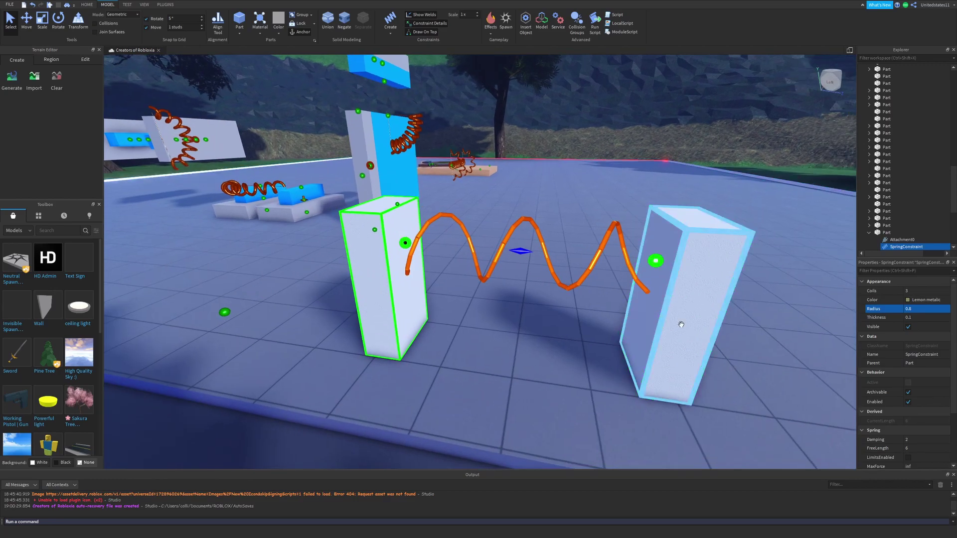
{"action": "left_click", "coordinate": [681, 324]}
{"action": "left_click", "coordinate": [414, 280]}
{"action": "right_click_drag", "start_coordinate": [414, 280], "coordinate": [408, 280]}
{"action": "scroll", "coordinate": [408, 280], "scroll_direction": "down", "scroll_amount": 5}
{"action": "scroll", "coordinate": [457, 250], "scroll_direction": "up", "scroll_amount": 3}
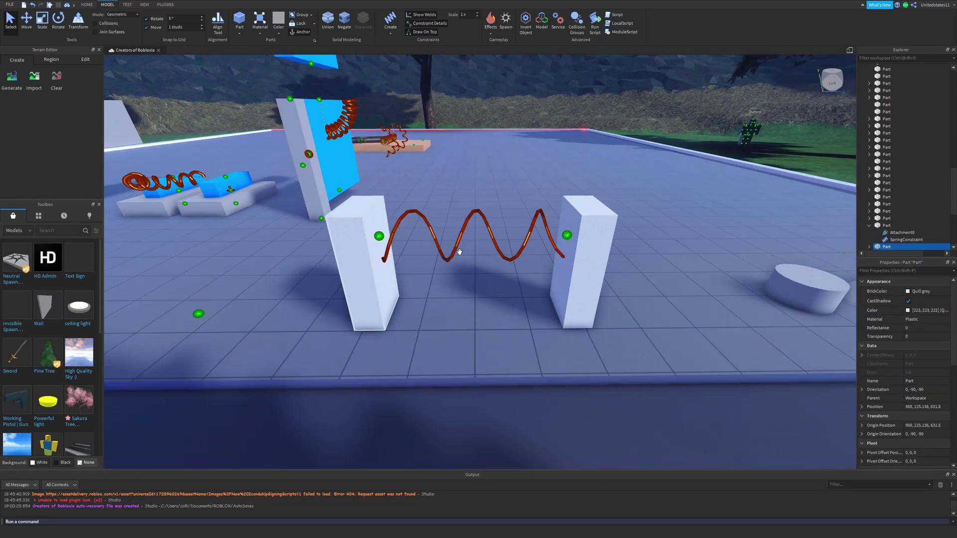
{"action": "scroll", "coordinate": [459, 252], "scroll_direction": "down", "scroll_amount": 5}
{"action": "scroll", "coordinate": [399, 244], "scroll_direction": "up", "scroll_amount": 6}
{"action": "mouse_move", "coordinate": [348, 238]}
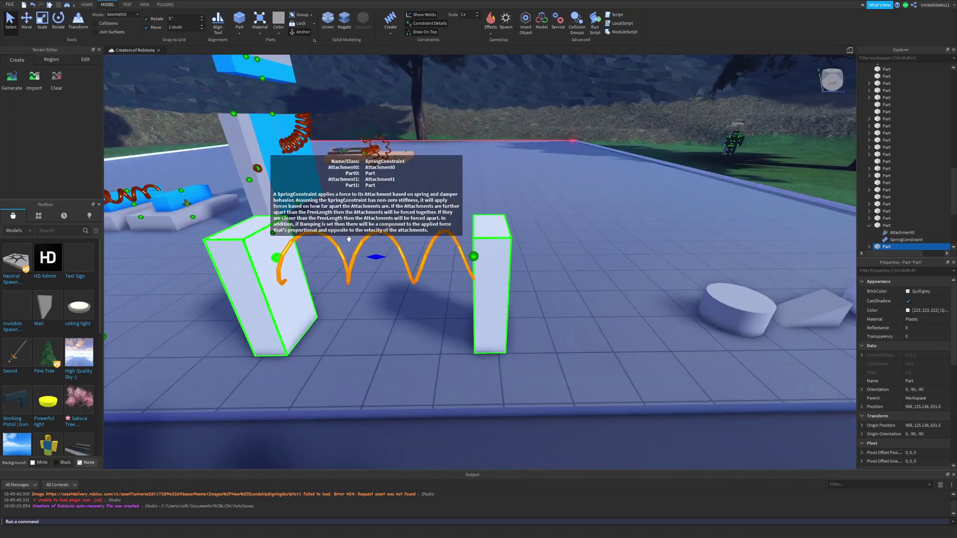
{"action": "right_click_drag", "start_coordinate": [426, 262], "coordinate": [436, 253]}
{"action": "left_click", "coordinate": [434, 253]}
{"action": "key", "text": "a"}
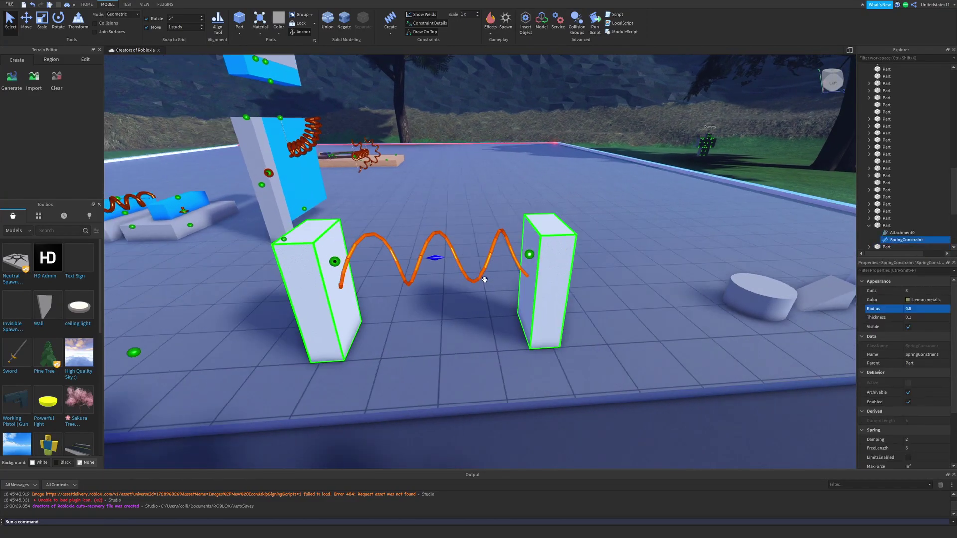
{"action": "scroll", "coordinate": [548, 364], "scroll_direction": "down", "scroll_amount": 6}
{"action": "left_click", "coordinate": [558, 358]}
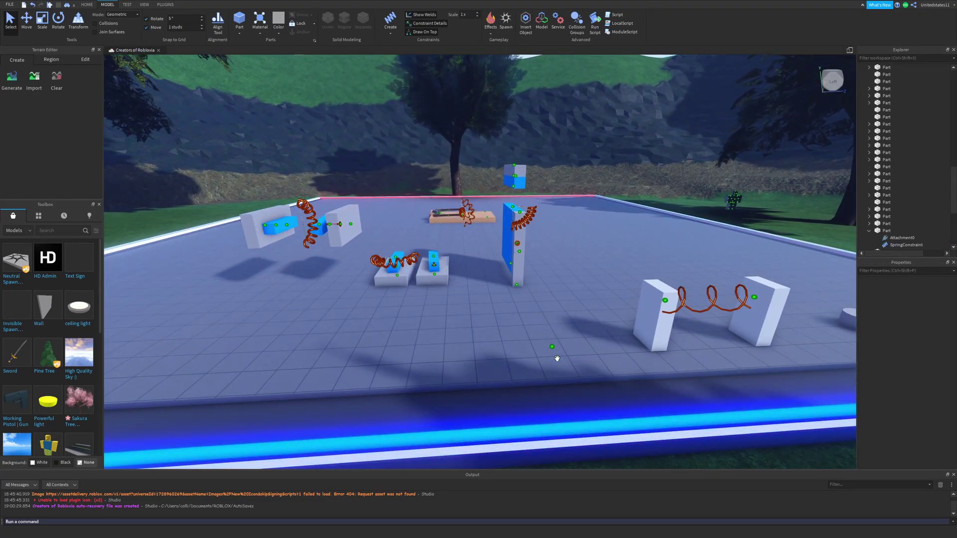
Examine the torsion springs, frame and trigger of the mousetrap model from several angles
{"action": "scroll", "coordinate": [557, 358], "scroll_direction": "up", "scroll_amount": 4}
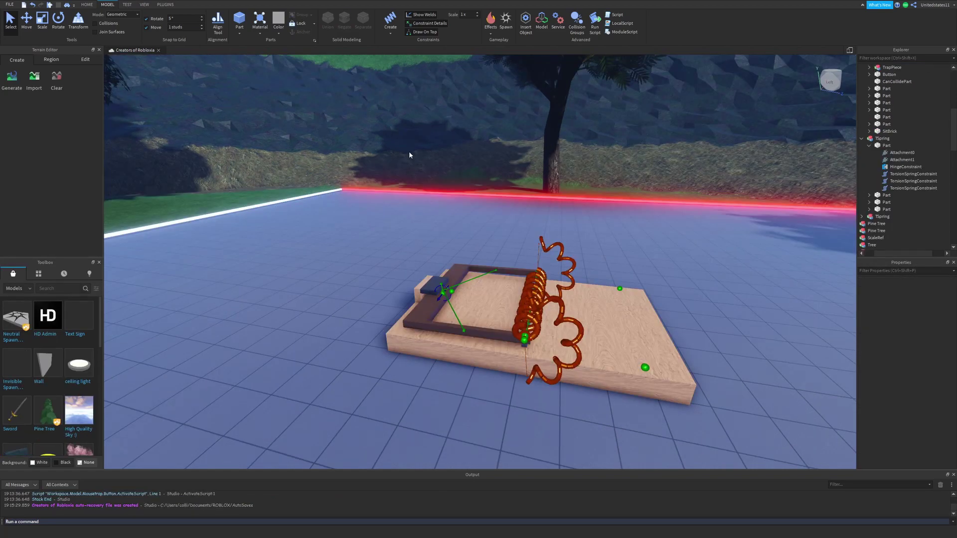
{"action": "scroll", "coordinate": [479, 227], "scroll_direction": "up", "scroll_amount": 5}
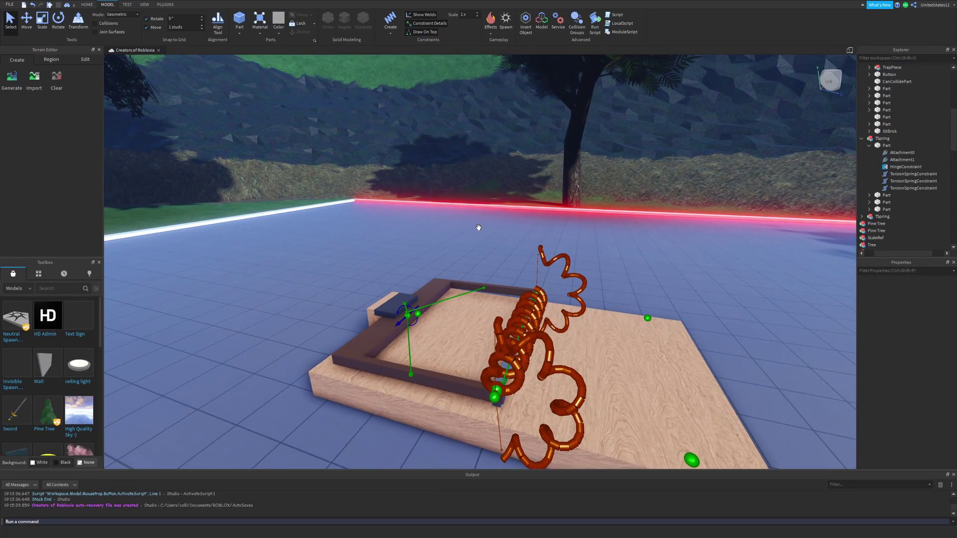
{"action": "right_click_drag", "start_coordinate": [478, 227], "coordinate": [479, 225]}
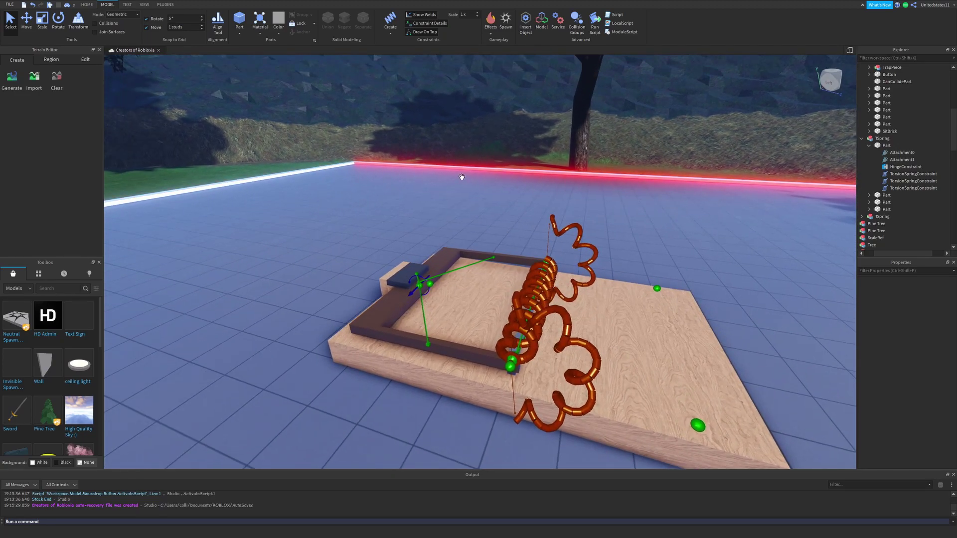
{"action": "right_click_drag", "start_coordinate": [461, 177], "coordinate": [462, 177]}
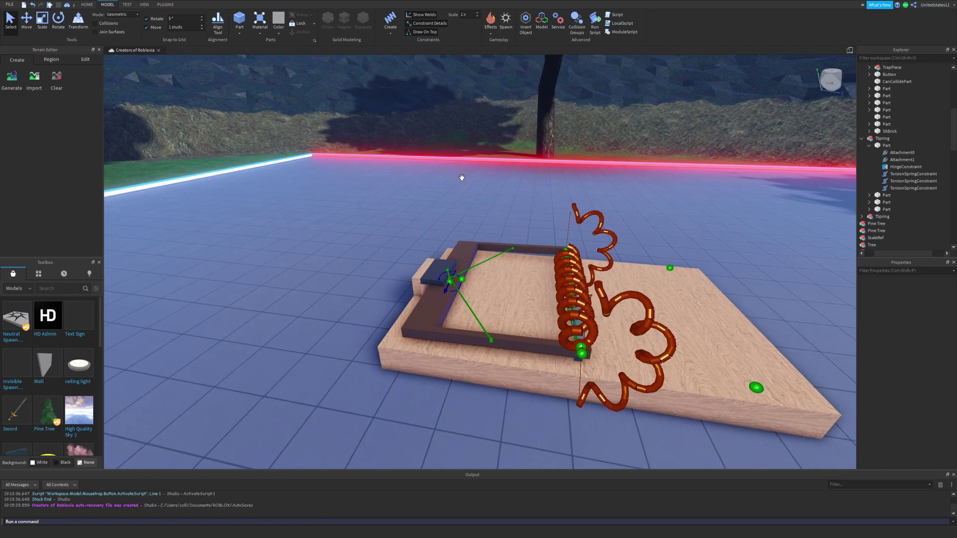
{"action": "right_click_drag", "start_coordinate": [498, 207], "coordinate": [497, 207]}
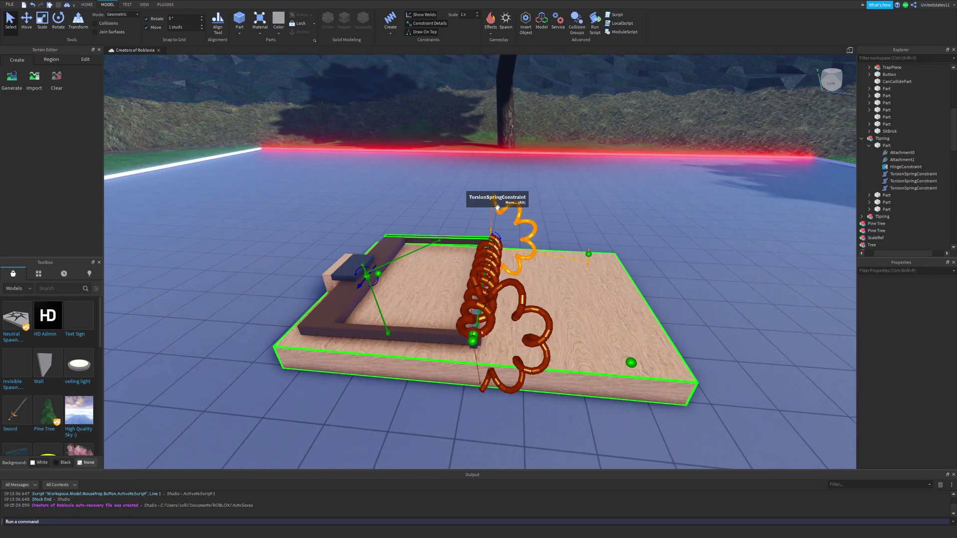
{"action": "right_click_drag", "start_coordinate": [514, 187], "coordinate": [514, 187]}
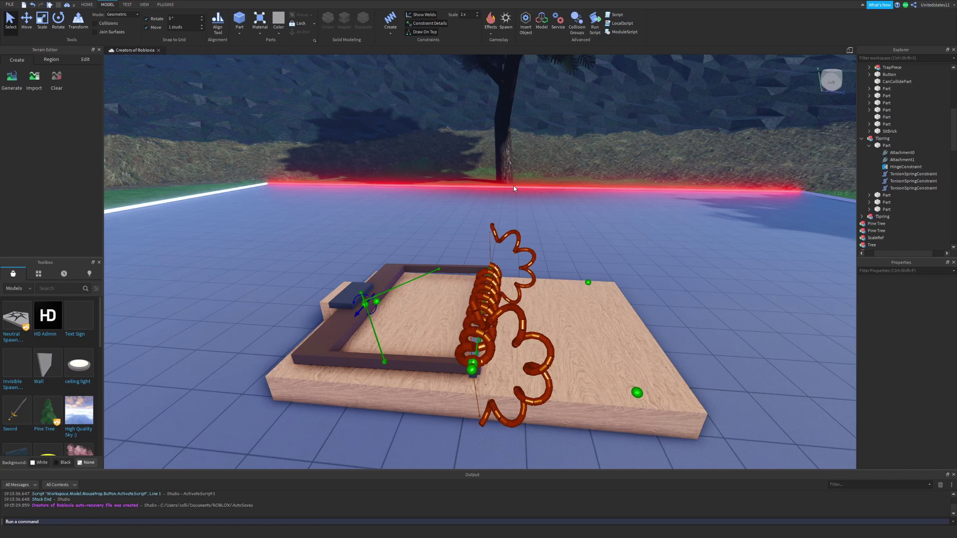
{"action": "right_click_drag", "start_coordinate": [673, 199], "coordinate": [534, 257]}
{"action": "key", "text": "a"}
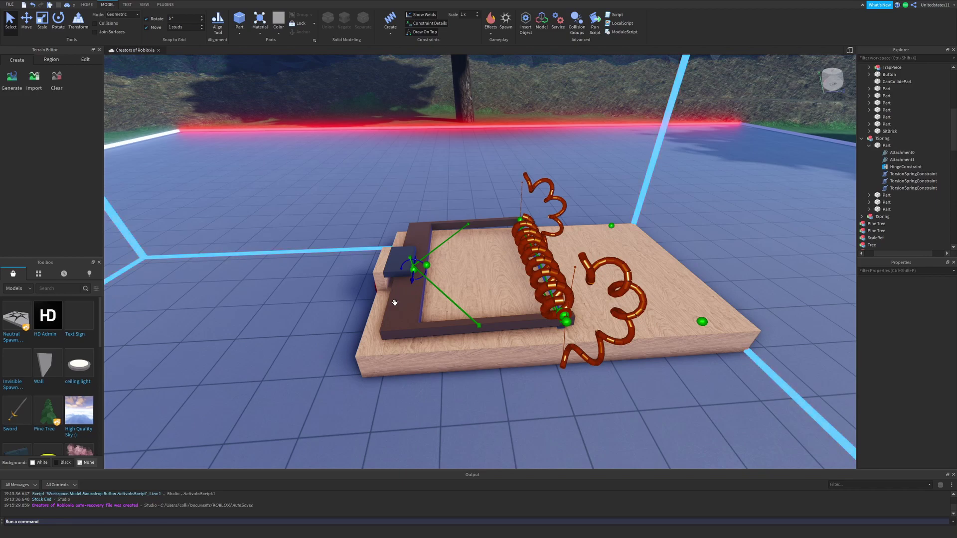
Examine the mousetrap model's side profile, including the frame, the hinge coils and the loose torsion spring arcs
{"action": "right_click_drag", "start_coordinate": [464, 284], "coordinate": [464, 285]}
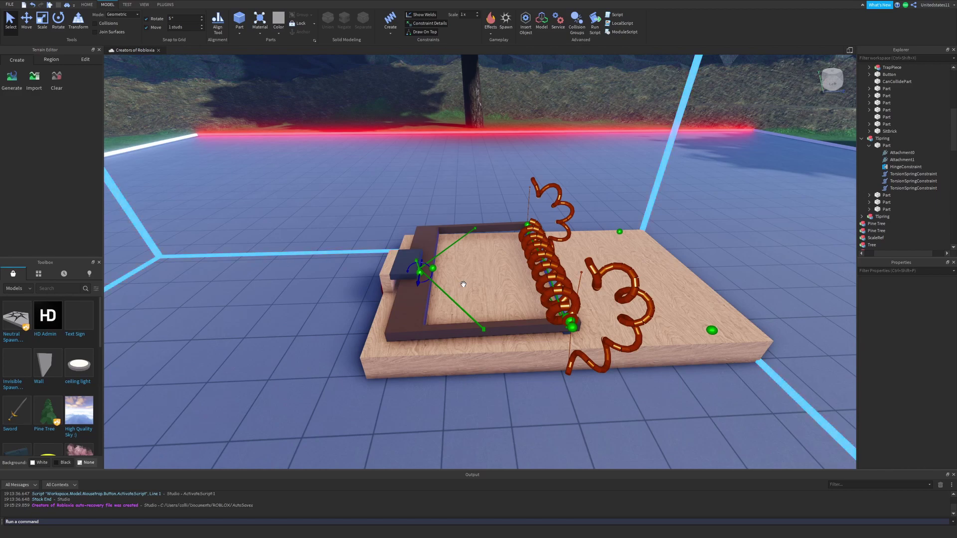
{"action": "scroll", "coordinate": [464, 284], "scroll_direction": "up", "scroll_amount": 1}
{"action": "key", "text": "d"}
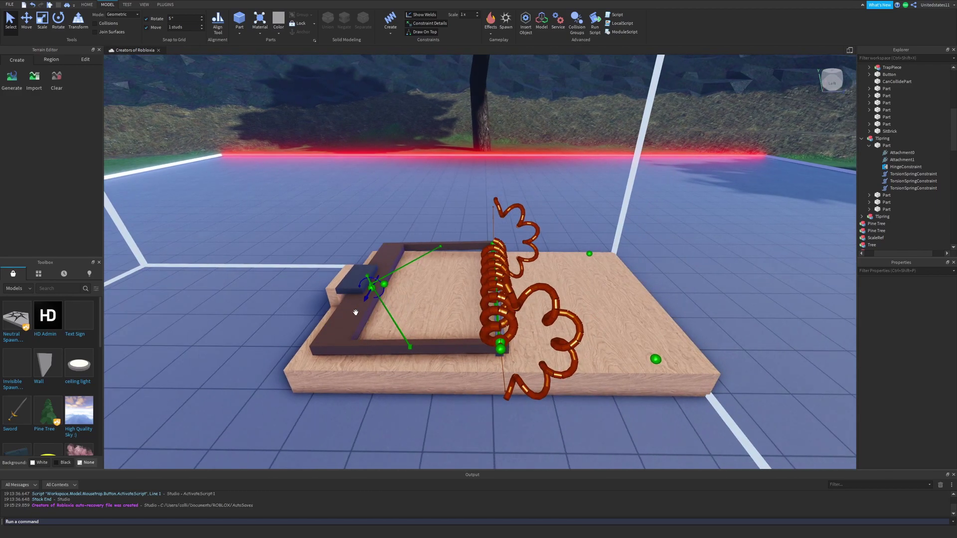
{"action": "scroll", "coordinate": [522, 233], "scroll_direction": "down", "scroll_amount": 3}
{"action": "scroll", "coordinate": [522, 233], "scroll_direction": "up", "scroll_amount": 1}
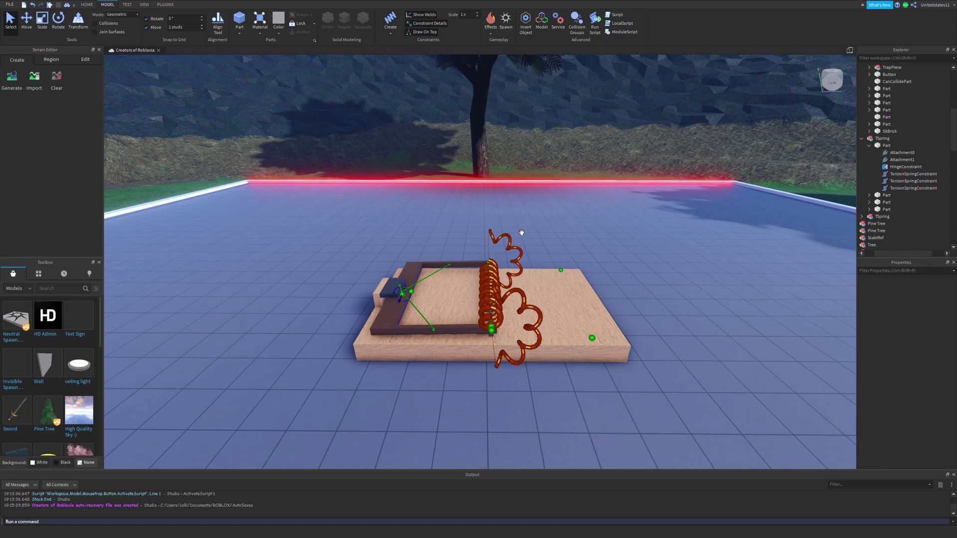
{"action": "right_click_drag", "start_coordinate": [520, 232], "coordinate": [432, 170]}
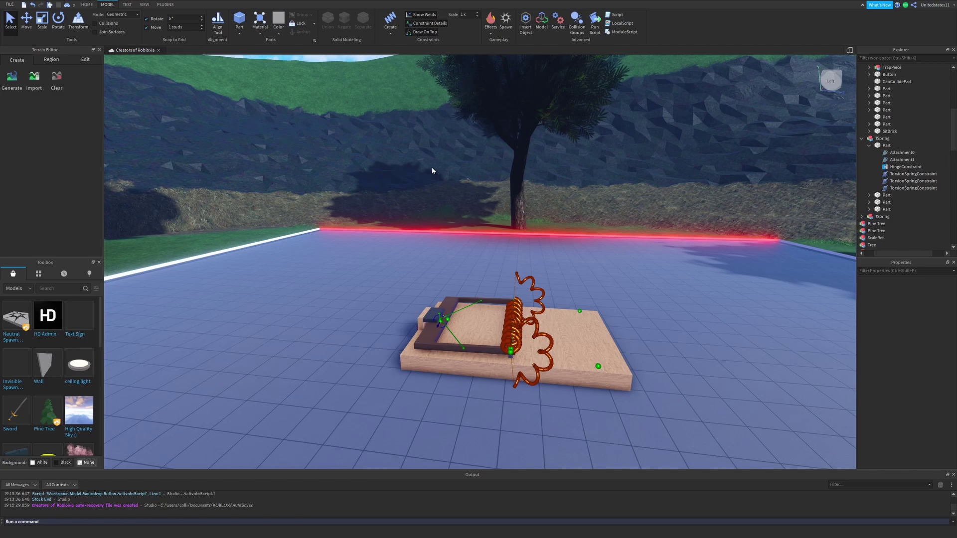
{"action": "scroll", "coordinate": [521, 188], "scroll_direction": "up", "scroll_amount": 3}
{"action": "scroll", "coordinate": [522, 191], "scroll_direction": "down", "scroll_amount": 4}
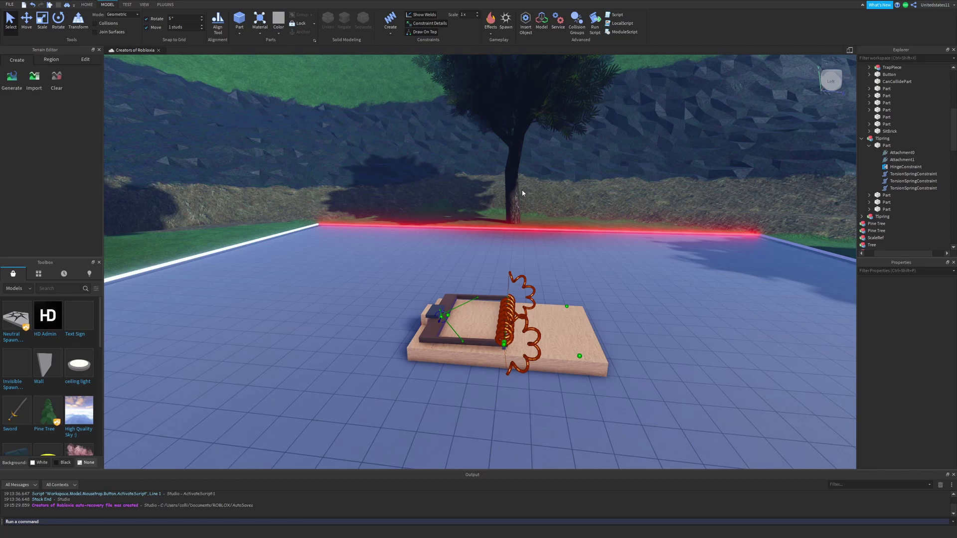
{"action": "right_click_drag", "start_coordinate": [523, 189], "coordinate": [529, 187]}
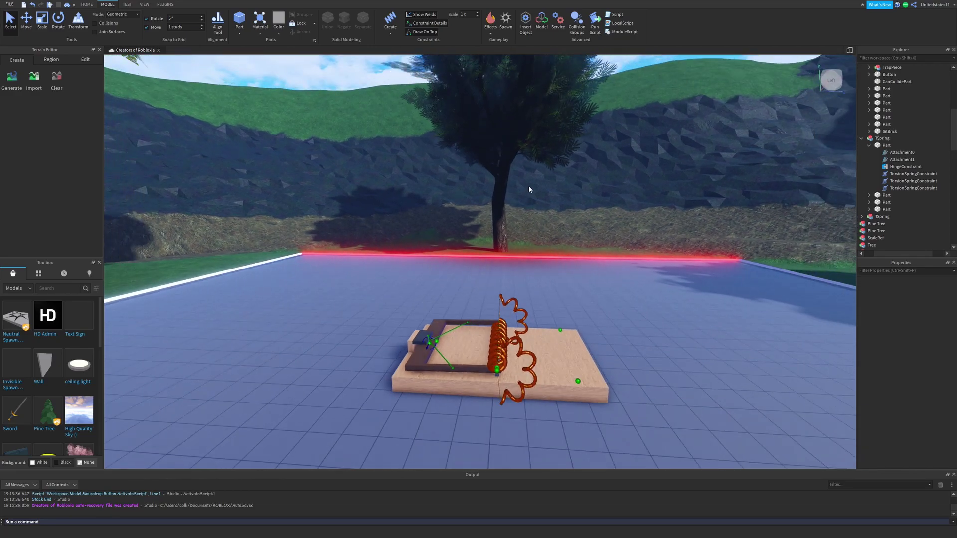
Compare the torsion springs in the three block demos with those on the mousetrap across the baseplate
{"action": "key", "text": "s"}
{"action": "right_click_drag", "start_coordinate": [552, 142], "coordinate": [553, 140]}
{"action": "key", "text": "s"}
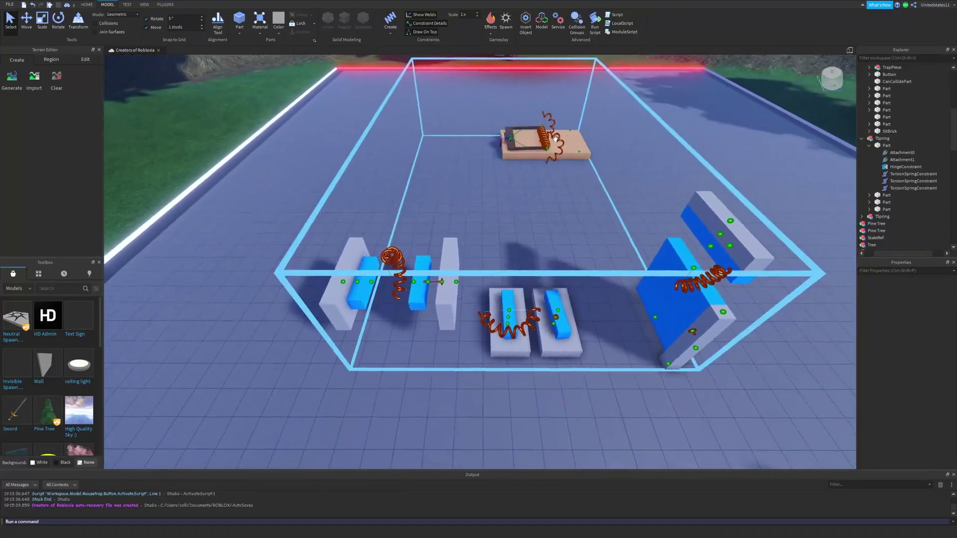
{"action": "right_click_drag", "start_coordinate": [573, 222], "coordinate": [580, 220]}
{"action": "right_click_drag", "start_coordinate": [424, 255], "coordinate": [419, 257]}
{"action": "key", "text": "a"}
{"action": "key", "text": "d"}
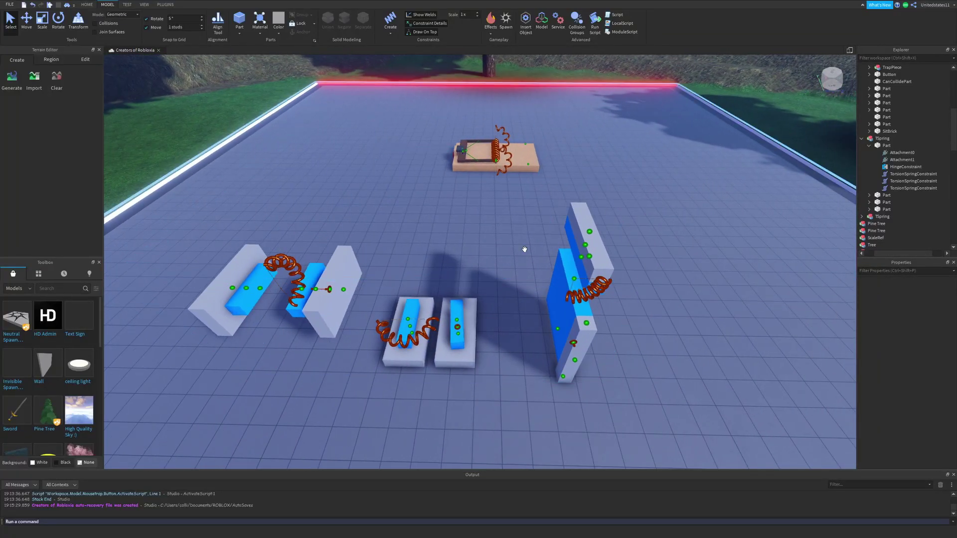
{"action": "key", "text": "w"}
{"action": "right_click_drag", "start_coordinate": [491, 178], "coordinate": [468, 178]}
{"action": "key", "text": "s"}
{"action": "key", "text": "a"}
{"action": "key", "text": "w"}
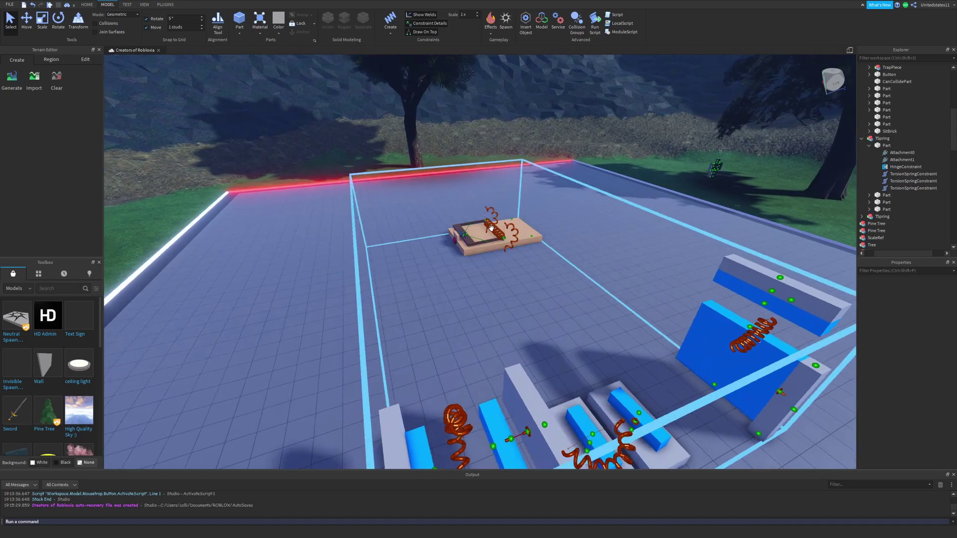
{"action": "right_click_drag", "start_coordinate": [518, 235], "coordinate": [518, 238]}
{"action": "key", "text": "w"}
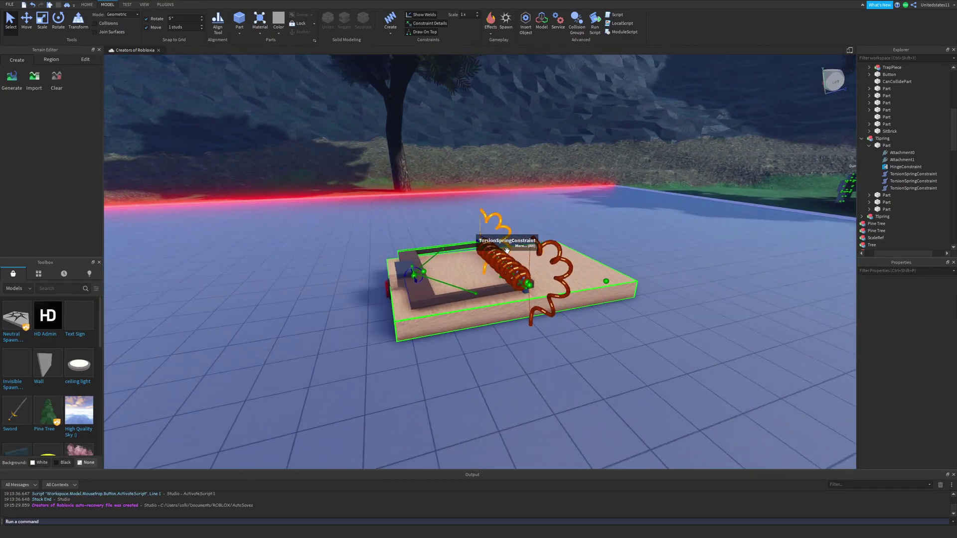
{"action": "key", "text": "s"}
{"action": "key", "text": "s"}
{"action": "key", "text": "a"}
{"action": "key", "text": "w"}
{"action": "key", "text": "s"}
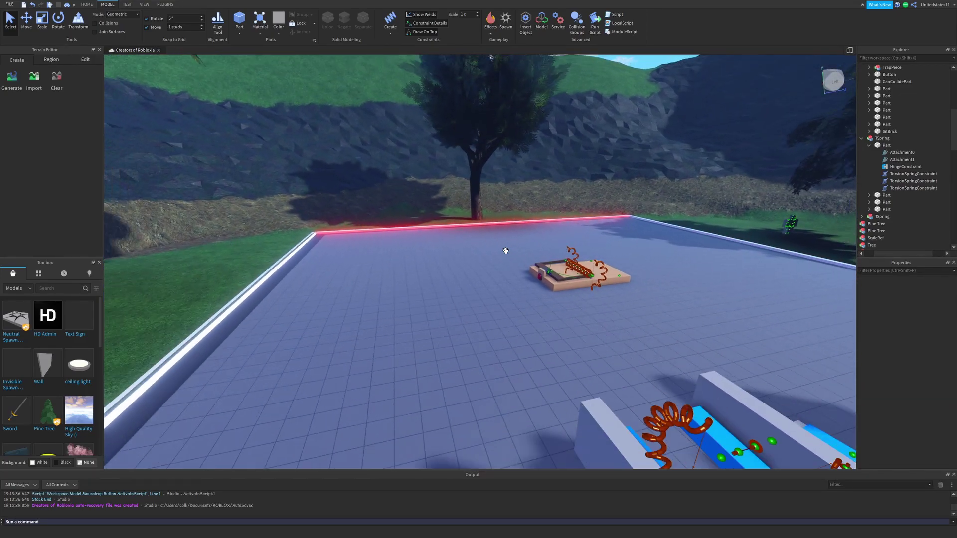
{"action": "key", "text": "d"}
Rotate the hinged blue bar between the two upright white blocks to orientation 0, -180, 0 and inspect its torsion spring
{"action": "scroll", "coordinate": [505, 250], "scroll_direction": "up", "scroll_amount": 10}
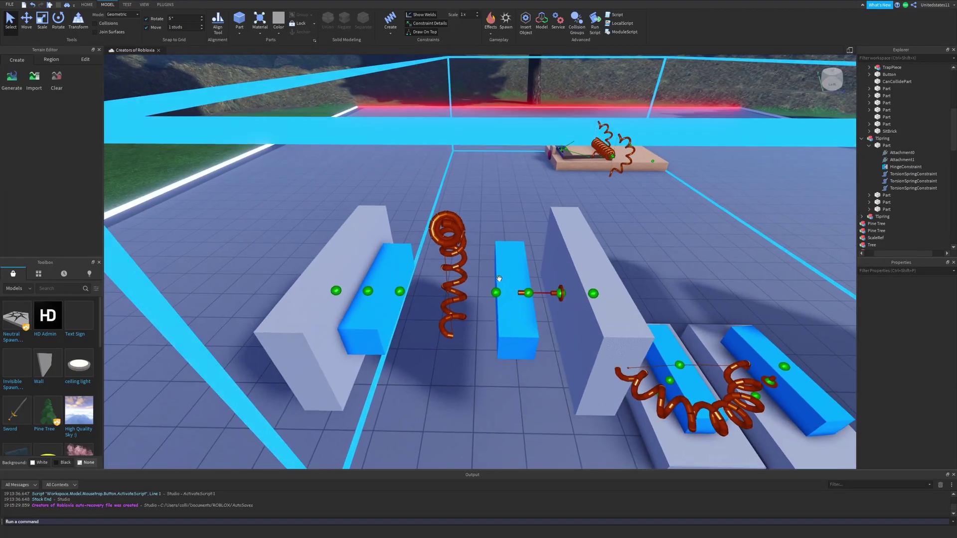
{"action": "key", "text": "d"}
{"action": "right_click_drag", "start_coordinate": [499, 279], "coordinate": [501, 280]}
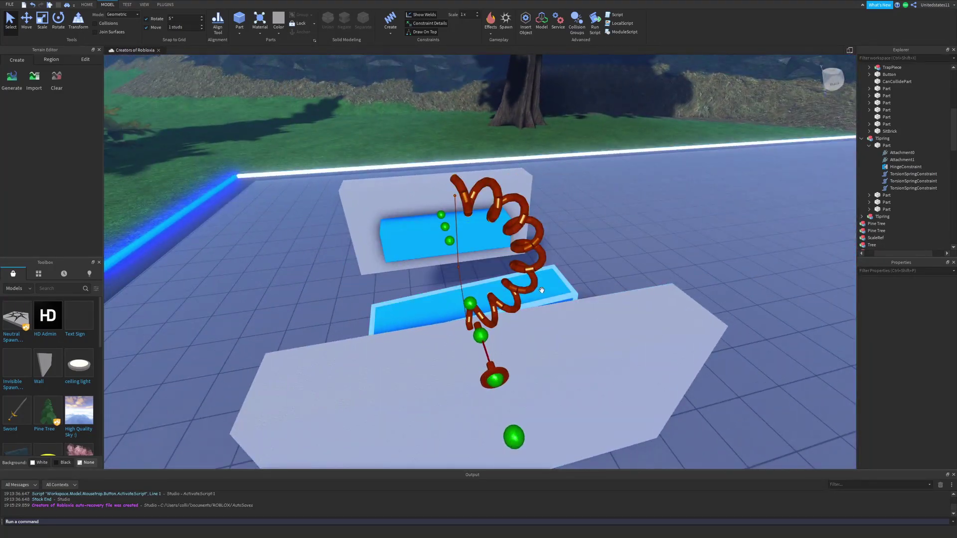
{"action": "left_click", "coordinate": [501, 283], "text": "alt"}
{"action": "scroll", "coordinate": [479, 220], "scroll_direction": "up", "scroll_amount": 2}
{"action": "key", "text": "ctrl+4"}
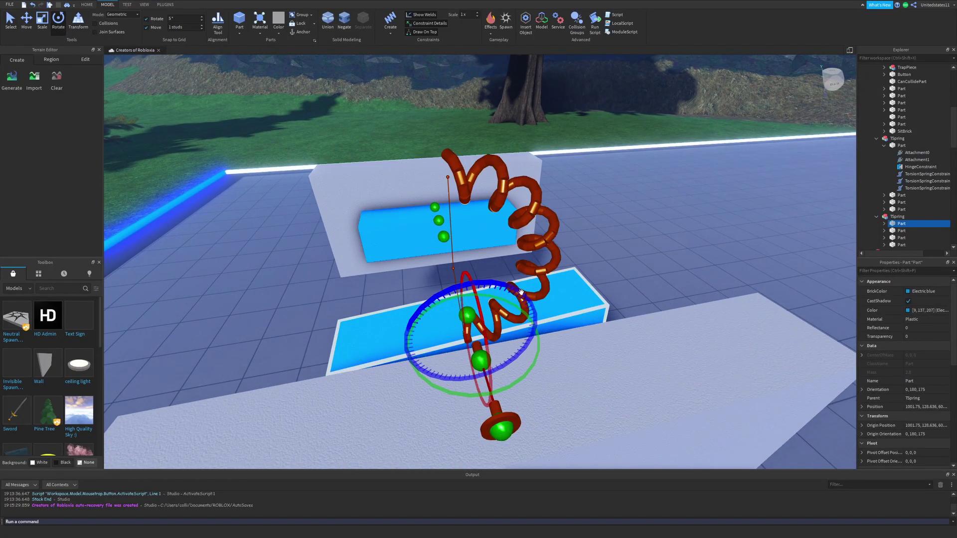
{"action": "left_click_drag", "start_coordinate": [359, 317], "coordinate": [430, 376]}
{"action": "key", "text": "a"}
{"action": "right_click_drag", "start_coordinate": [449, 188], "coordinate": [445, 197]}
{"action": "key", "text": "alt"}
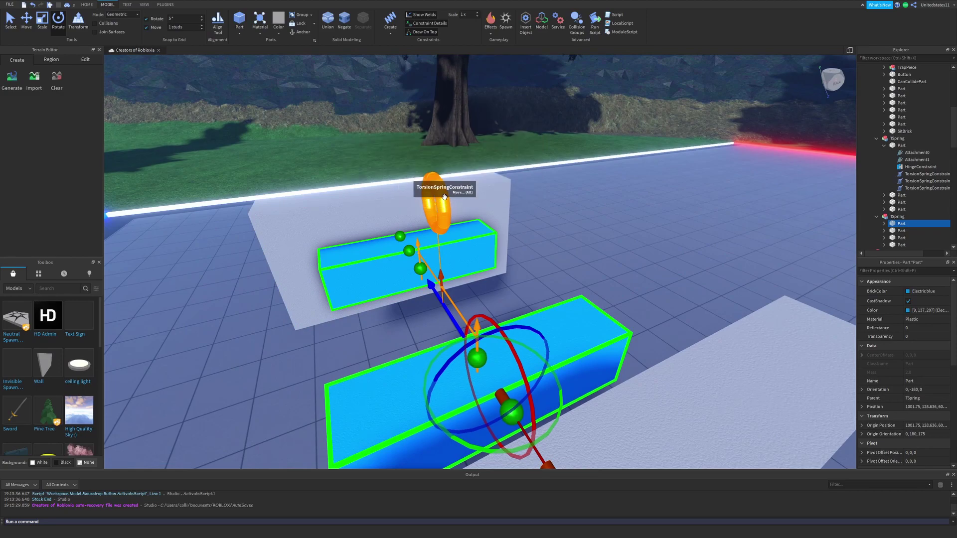
Turn the hinged blue bar between the upright white blocks back and forth about its hinge axis to demonstrate the coil's twist
{"action": "key", "text": "s"}
{"action": "right_click_drag", "start_coordinate": [521, 243], "coordinate": [516, 253]}
{"action": "key", "text": "d"}
{"action": "left_click_drag", "start_coordinate": [433, 283], "coordinate": [378, 355]}
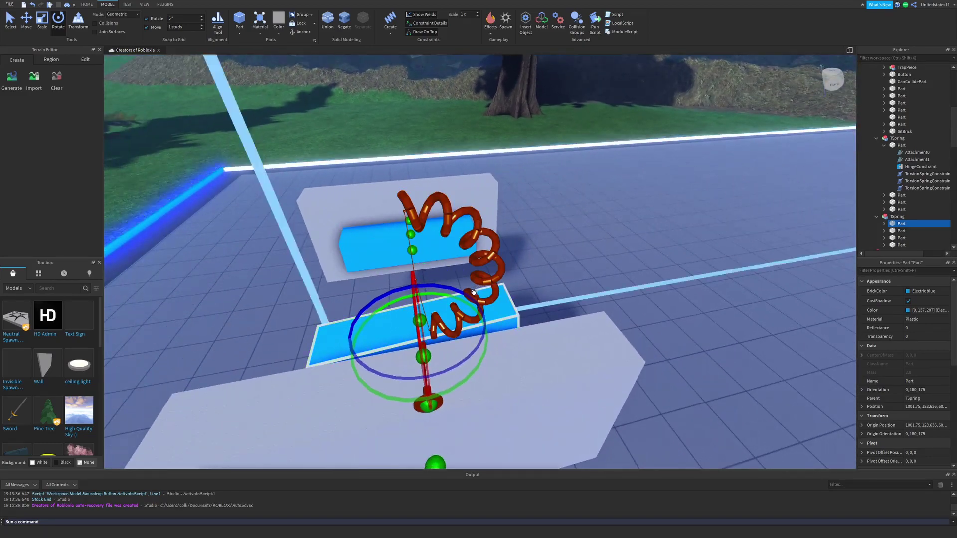
{"action": "mouse_move", "coordinate": [455, 295]}
{"action": "left_mouse_down"}
{"action": "mouse_move", "coordinate": [460, 289]}
{"action": "mouse_move", "coordinate": [435, 281]}
{"action": "mouse_move", "coordinate": [450, 287]}
{"action": "left_mouse_up"}
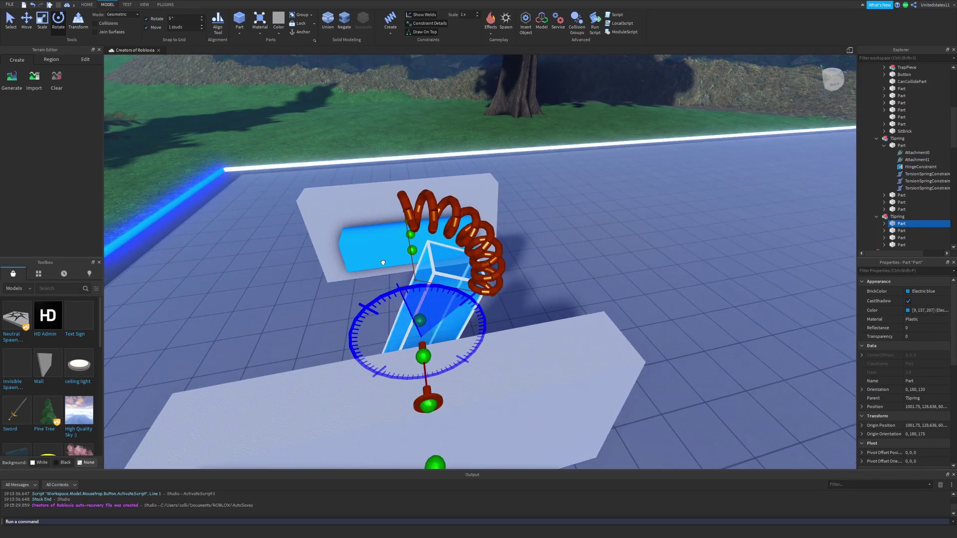
{"action": "left_click_drag", "start_coordinate": [383, 262], "coordinate": [426, 283]}
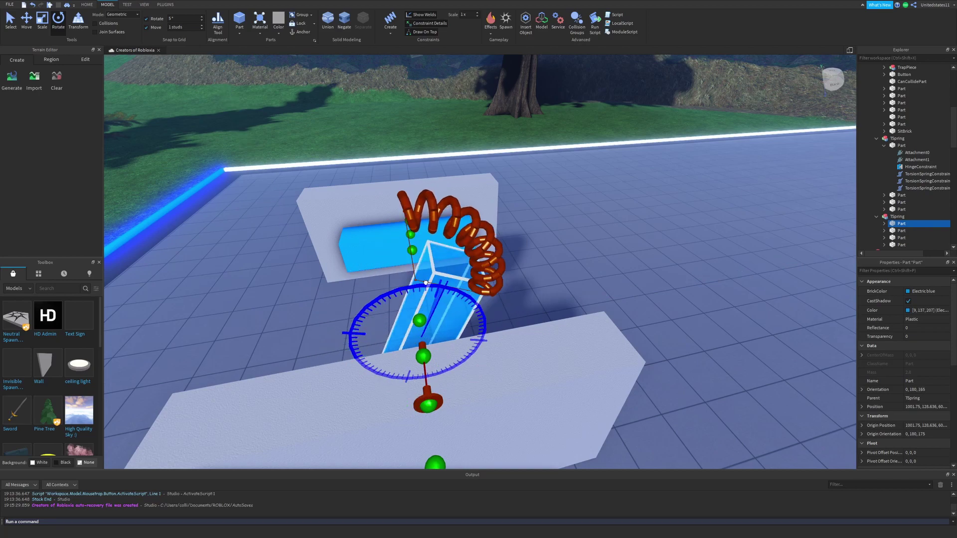
{"action": "left_click_drag", "start_coordinate": [501, 308], "coordinate": [454, 348]}
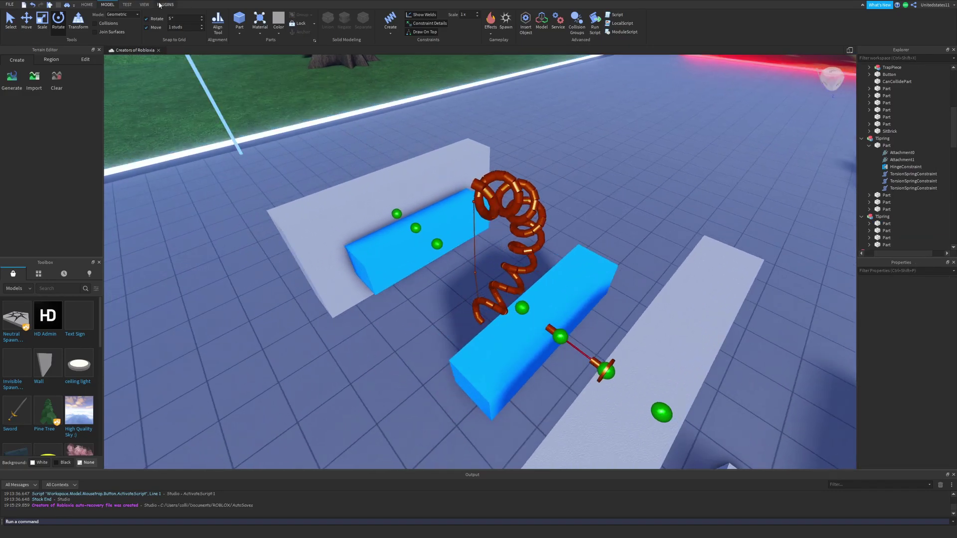
Edit the stiffness of the torsion spring joining the two blue bars between the upright white blocks
{"action": "left_click", "coordinate": [128, 4]}
{"action": "mouse_move", "coordinate": [319, 159]}
{"action": "right_mouse_down"}
{"action": "mouse_move", "coordinate": [338, 203]}
{"action": "mouse_move", "coordinate": [323, 174]}
{"action": "right_mouse_up"}
{"action": "scroll", "coordinate": [323, 174], "scroll_direction": "up", "scroll_amount": 2}
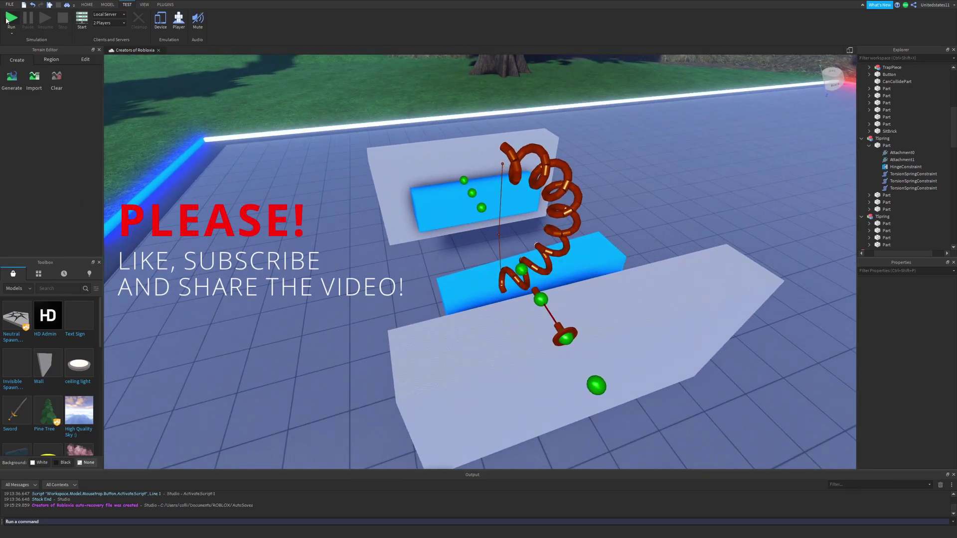
{"action": "left_click", "coordinate": [560, 198]}
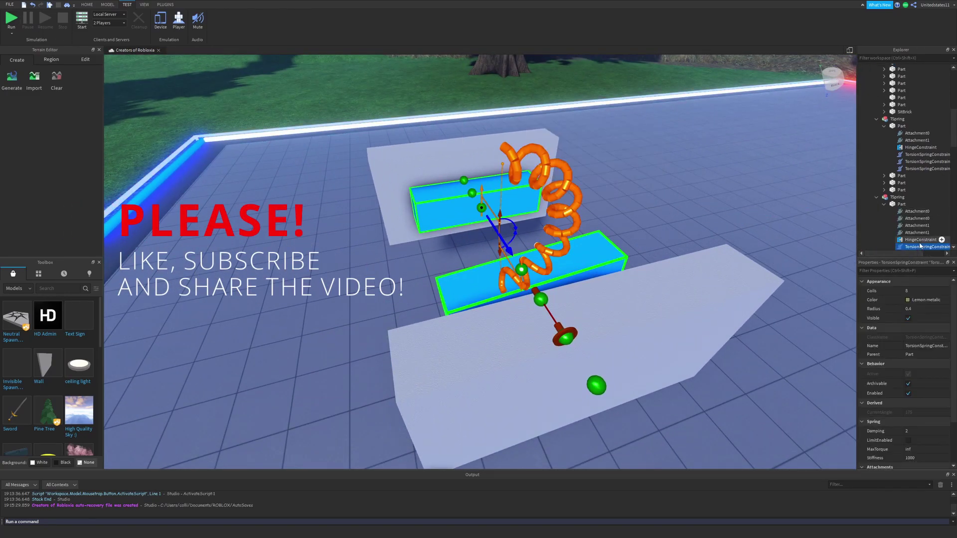
{"action": "left_click", "coordinate": [921, 458]}
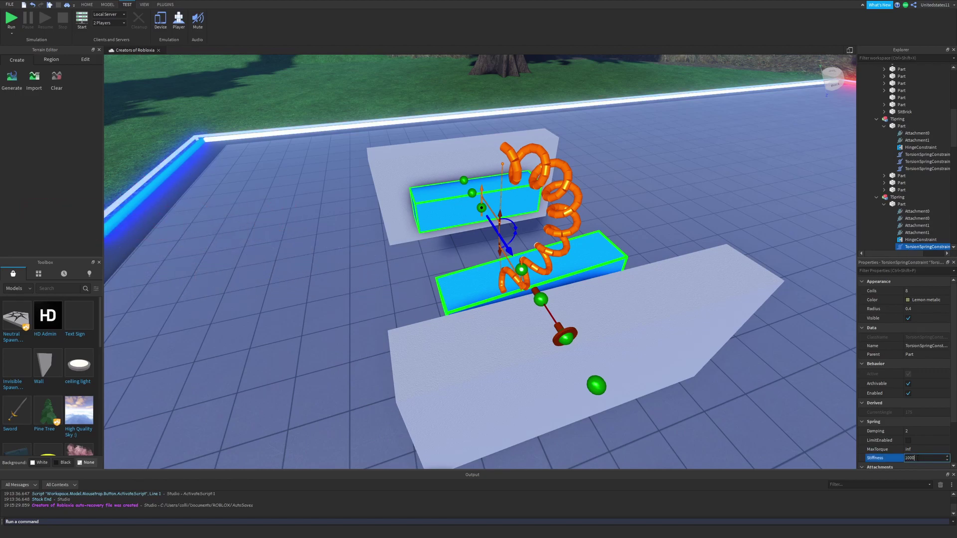
{"action": "key", "text": "BackSpace"}
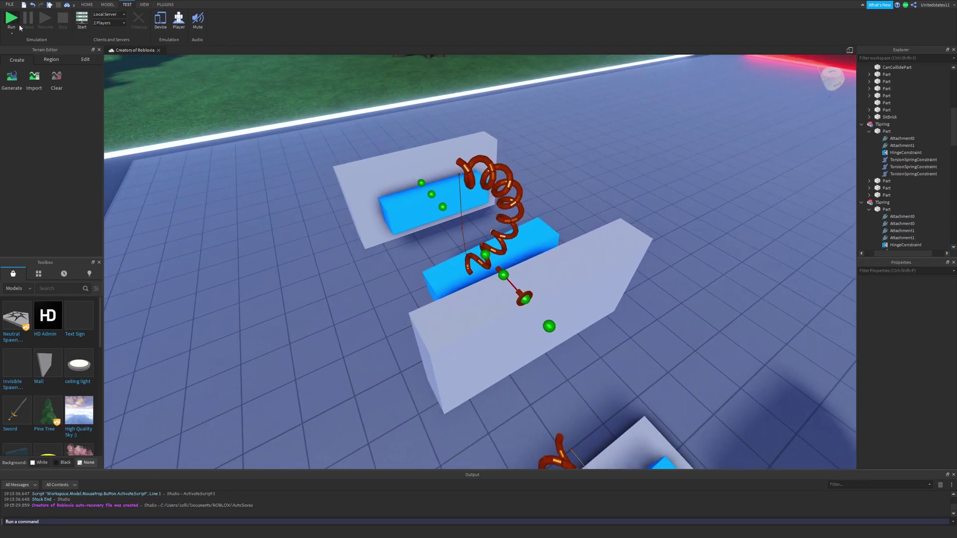
Run the simulation and observe how the torsion spring moves the hinged blue bar between the upright white blocks
{"action": "left_click", "coordinate": [20, 27]}
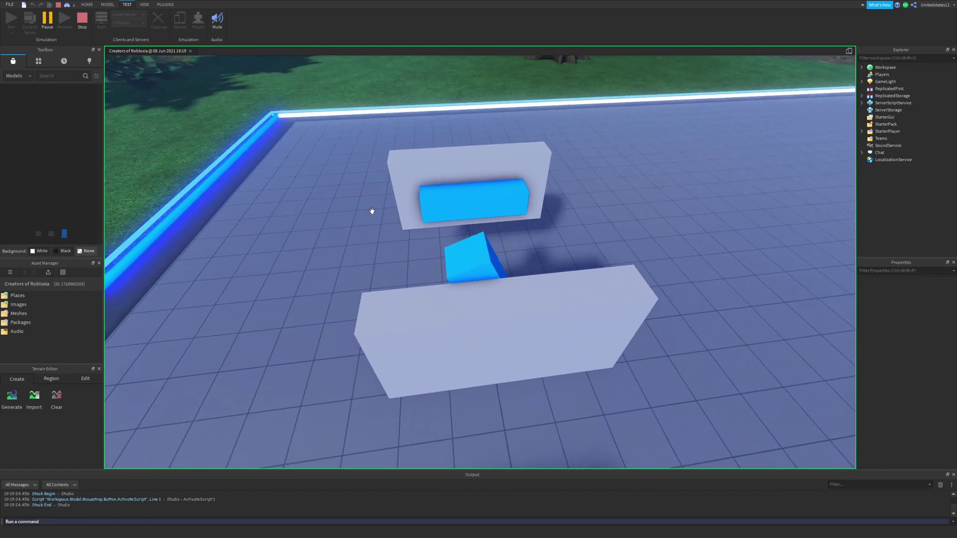
{"action": "right_click_drag", "start_coordinate": [373, 212], "coordinate": [371, 211]}
{"action": "key", "text": "w"}
{"action": "key", "text": "s"}
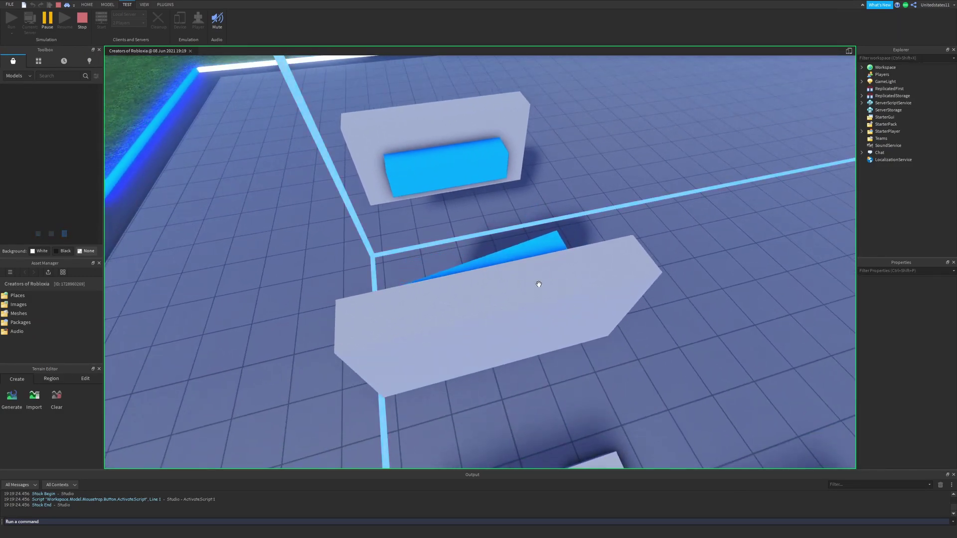
{"action": "key", "text": "s"}
{"action": "right_click_drag", "start_coordinate": [539, 284], "coordinate": [560, 292]}
{"action": "key", "text": "w"}
{"action": "key", "text": "w"}
{"action": "key", "text": "s"}
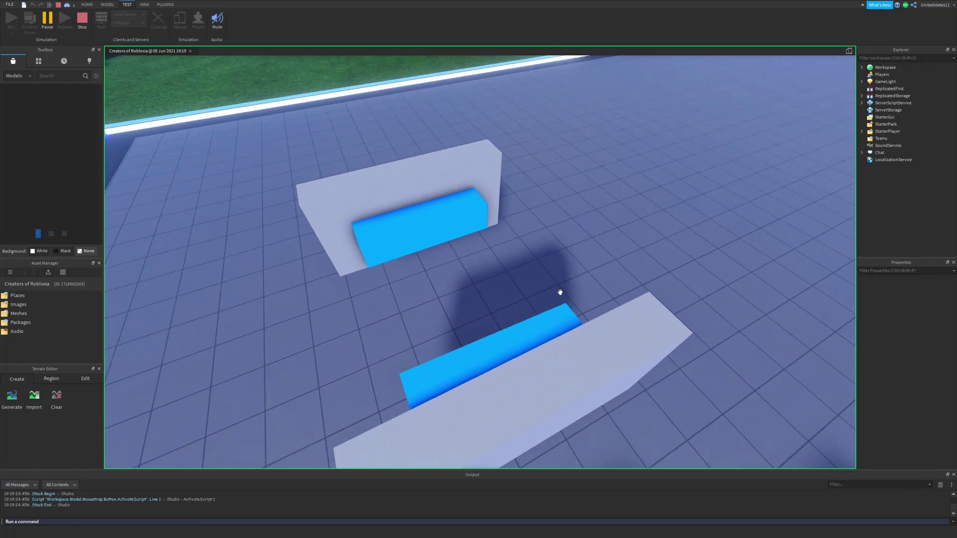
{"action": "right_click_drag", "start_coordinate": [623, 305], "coordinate": [621, 304]}
{"action": "key", "text": "s"}
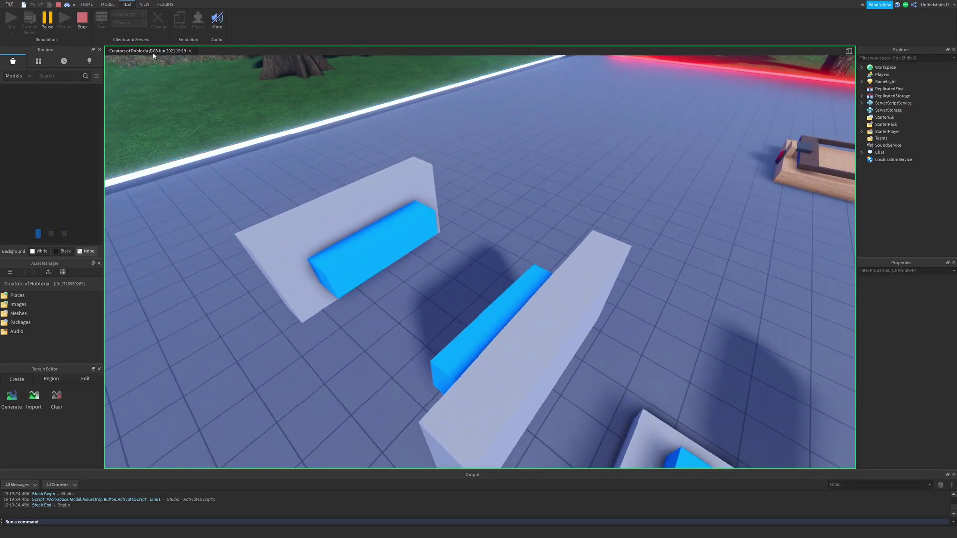
{"action": "key", "text": "a"}
{"action": "right_click_drag", "start_coordinate": [418, 204], "coordinate": [416, 242]}
{"action": "key", "text": "d"}
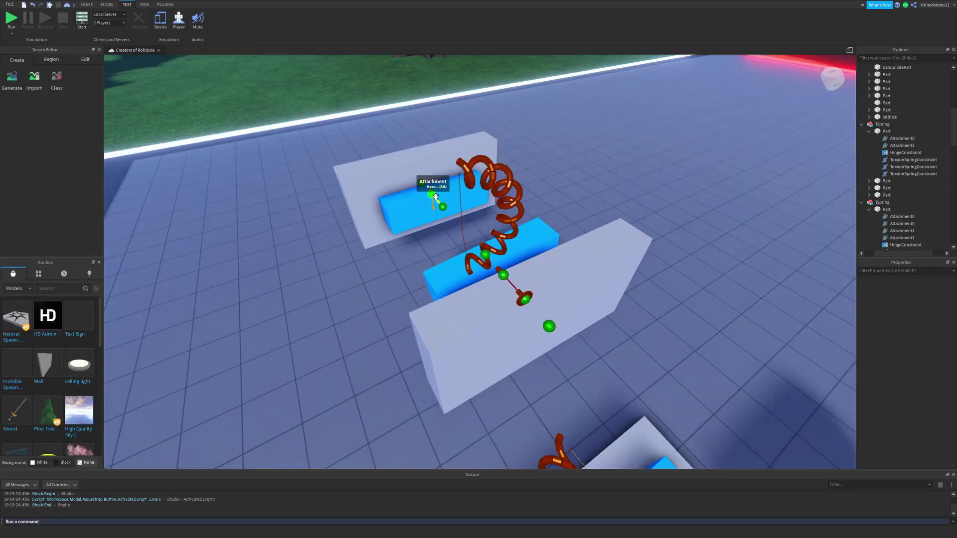
Try rotating the hinged blue bar on the low flat block nearer the large blue panel to orientations -90, -150, 0 and -90, -170, 0
{"action": "key", "text": "d"}
{"action": "right_click_drag", "start_coordinate": [434, 195], "coordinate": [458, 210]}
{"action": "key", "text": "w"}
{"action": "left_click", "coordinate": [400, 258], "text": "alt"}
{"action": "right_click_drag", "start_coordinate": [401, 258], "coordinate": [401, 257]}
{"action": "key", "text": "a"}
{"action": "left_click", "coordinate": [89, 4]}
{"action": "left_click", "coordinate": [105, 21]}
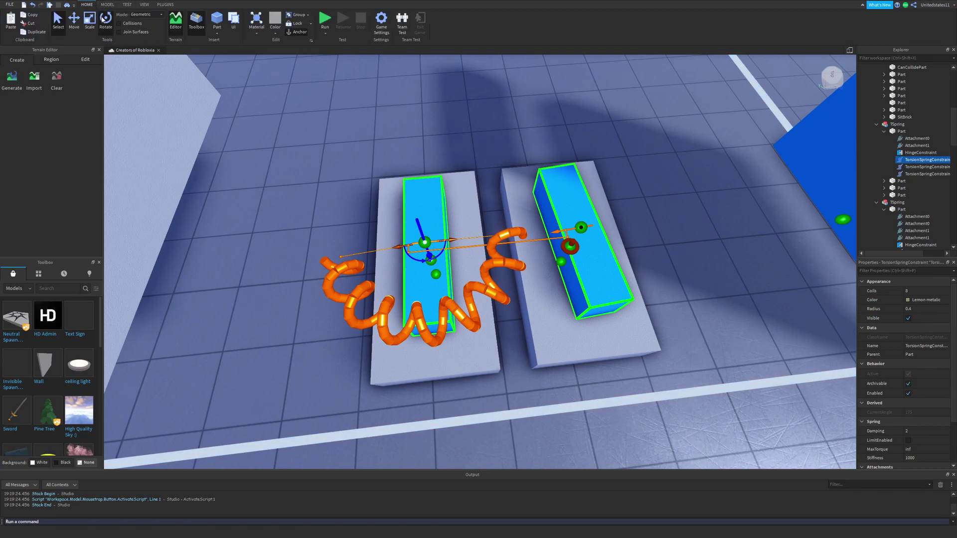
{"action": "right_click_drag", "start_coordinate": [486, 266], "coordinate": [485, 274]}
{"action": "key", "text": "d"}
{"action": "left_click", "coordinate": [496, 275]}
{"action": "key", "text": "a"}
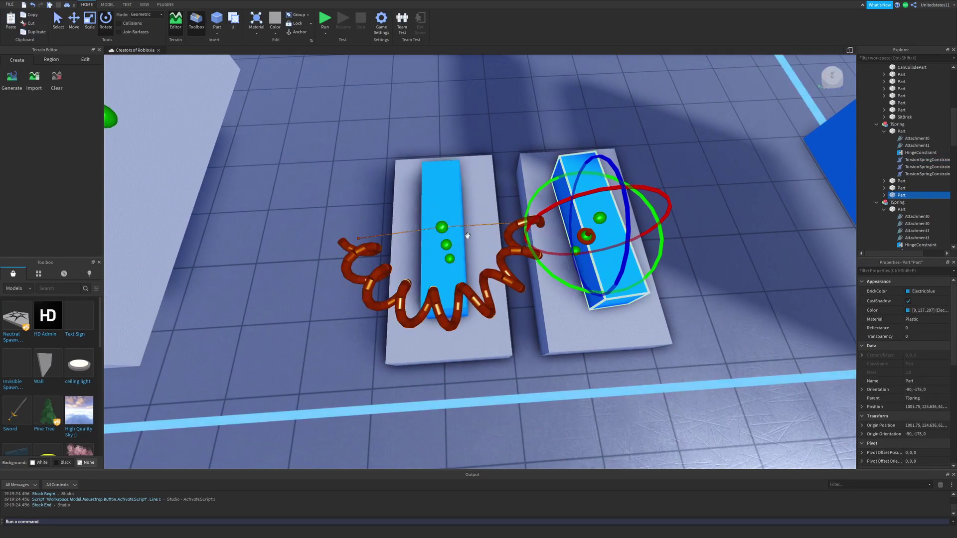
{"action": "left_click", "coordinate": [464, 230]}
{"action": "left_click", "coordinate": [108, 5]}
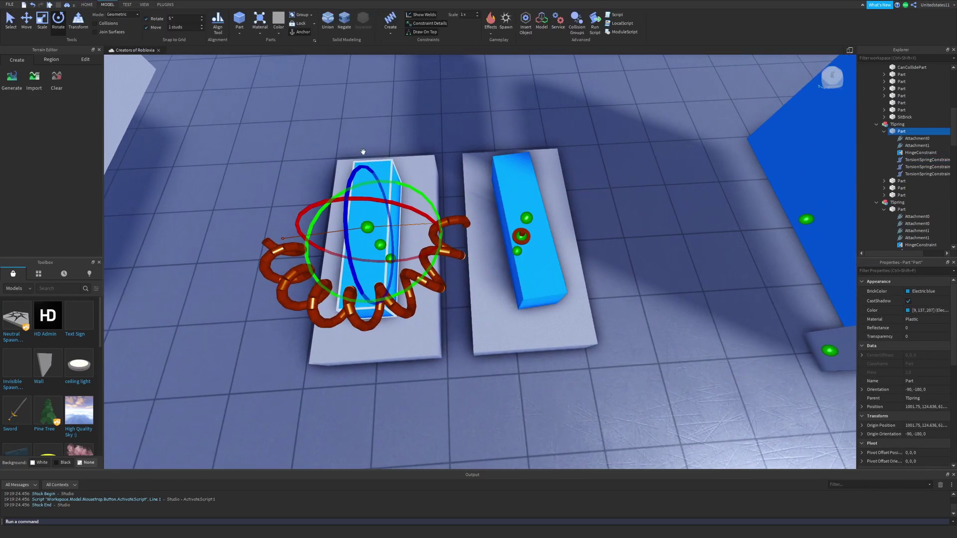
{"action": "left_click", "coordinate": [543, 224]}
{"action": "left_click_drag", "start_coordinate": [601, 269], "coordinate": [592, 305]}
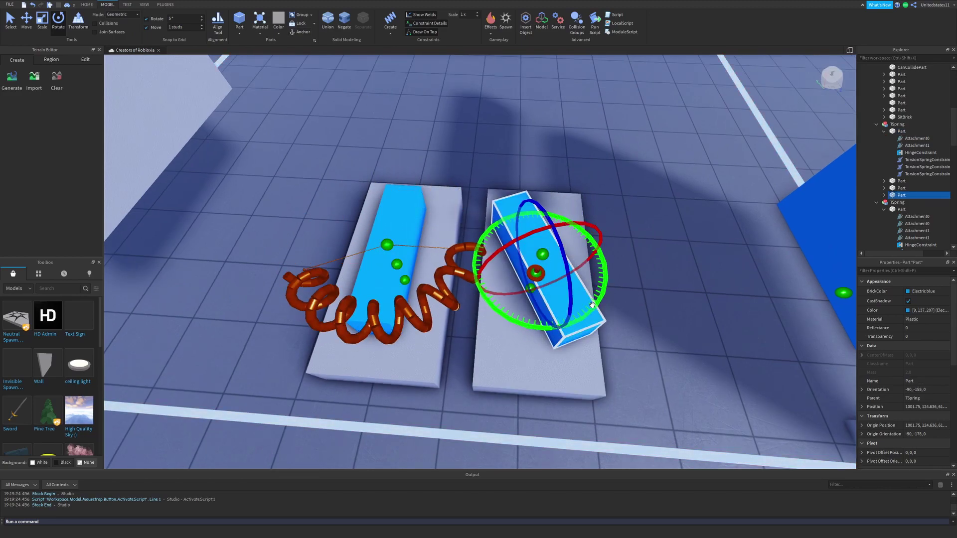
{"action": "left_click_drag", "start_coordinate": [597, 313], "coordinate": [581, 332]}
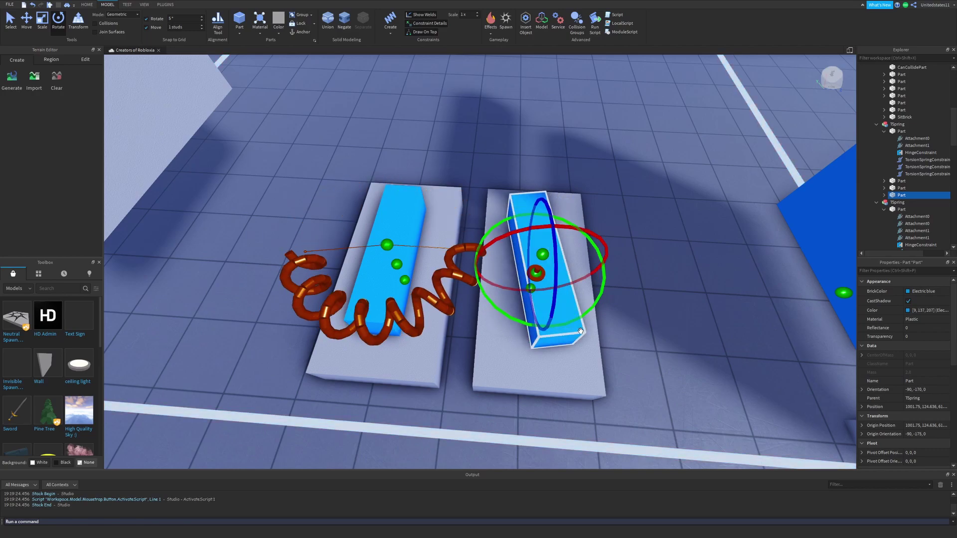
Rotate the hinged blue bar on the low flat block nearer the large blue panel to orientation -90, -120, 0
{"action": "right_click_drag", "start_coordinate": [581, 331], "coordinate": [589, 330]}
{"action": "mouse_move", "coordinate": [573, 317]}
{"action": "left_mouse_down"}
{"action": "mouse_move", "coordinate": [551, 334]}
{"action": "mouse_move", "coordinate": [576, 324]}
{"action": "left_mouse_up"}
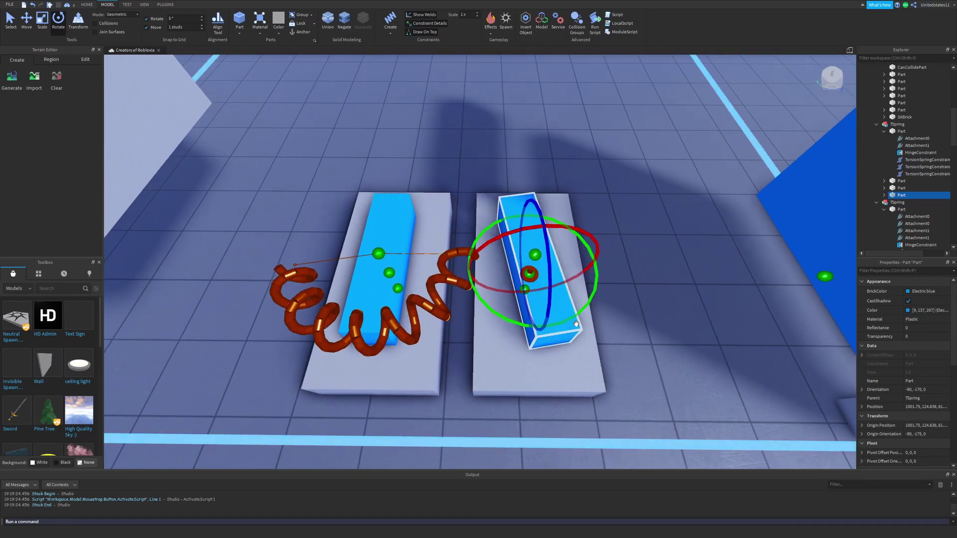
{"action": "key", "text": "d"}
{"action": "right_click_drag", "start_coordinate": [447, 327], "coordinate": [491, 314]}
{"action": "key", "text": "a"}
{"action": "left_click_drag", "start_coordinate": [522, 289], "coordinate": [547, 256]}
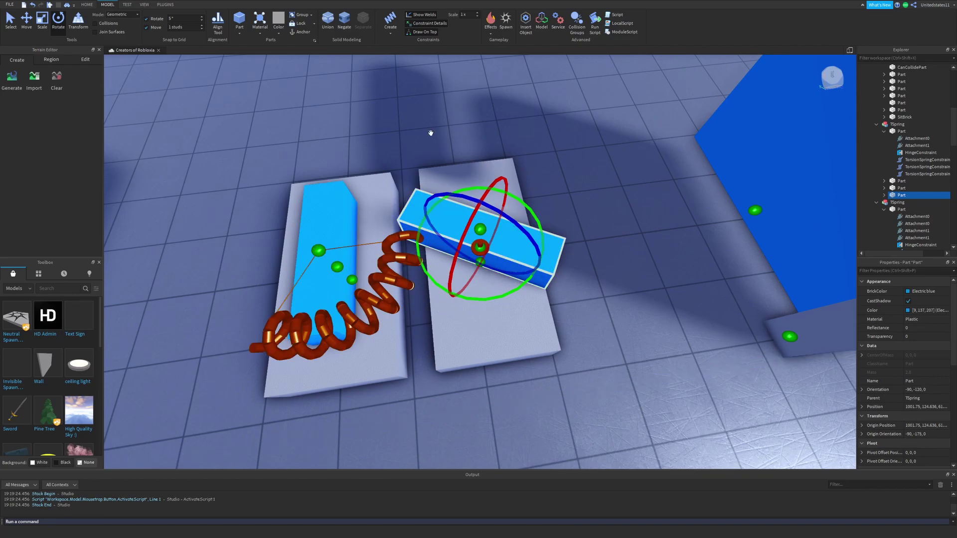
Rotate the hinged blue bar on the low flat block nearer the large blue panel to orientation -90, -175, 0
{"action": "left_click_drag", "start_coordinate": [508, 297], "coordinate": [427, 316]}
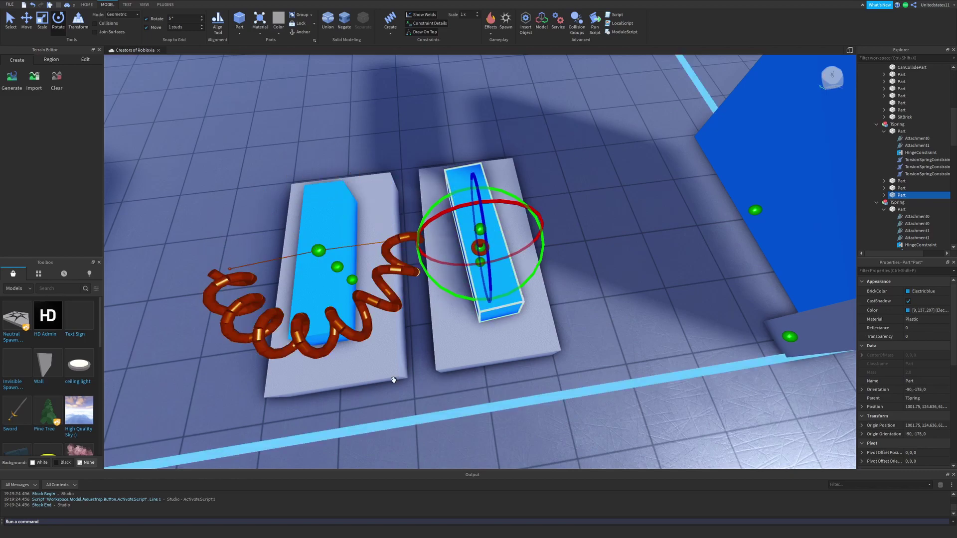
{"action": "right_click_drag", "start_coordinate": [423, 296], "coordinate": [415, 295]}
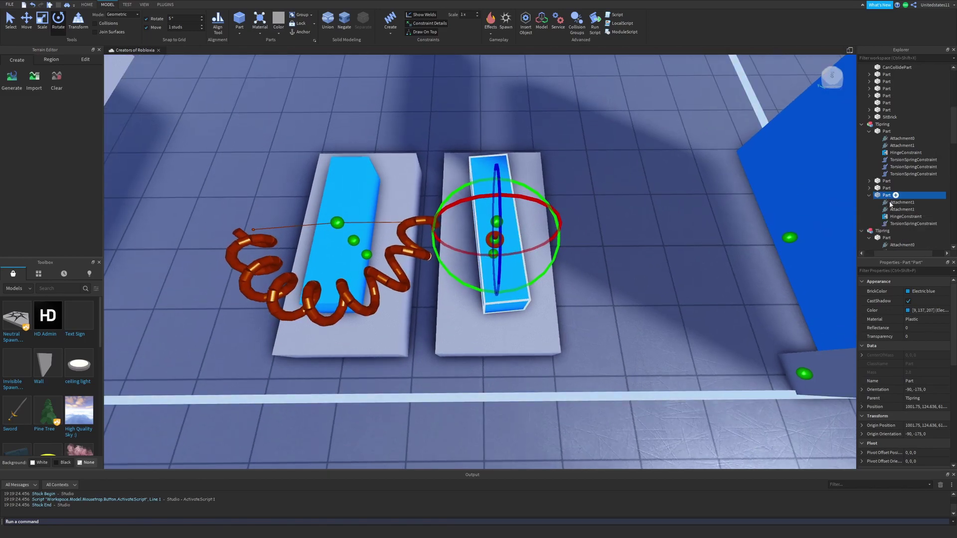
Set the damping of that hinged bar's torsion spring constraint to 5 and edit its stiffness
{"action": "left_click", "coordinate": [912, 223]}
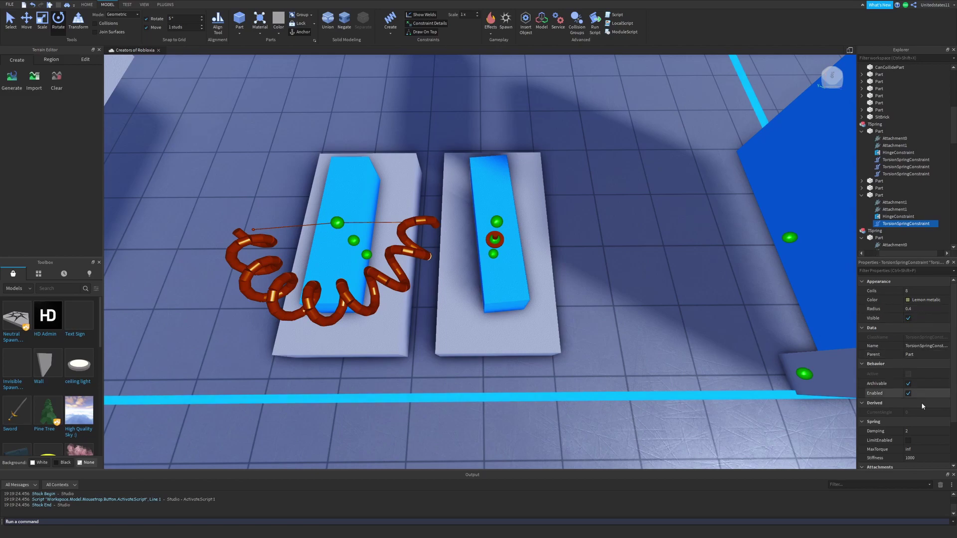
{"action": "scroll", "coordinate": [922, 407], "scroll_direction": "down", "scroll_amount": 2}
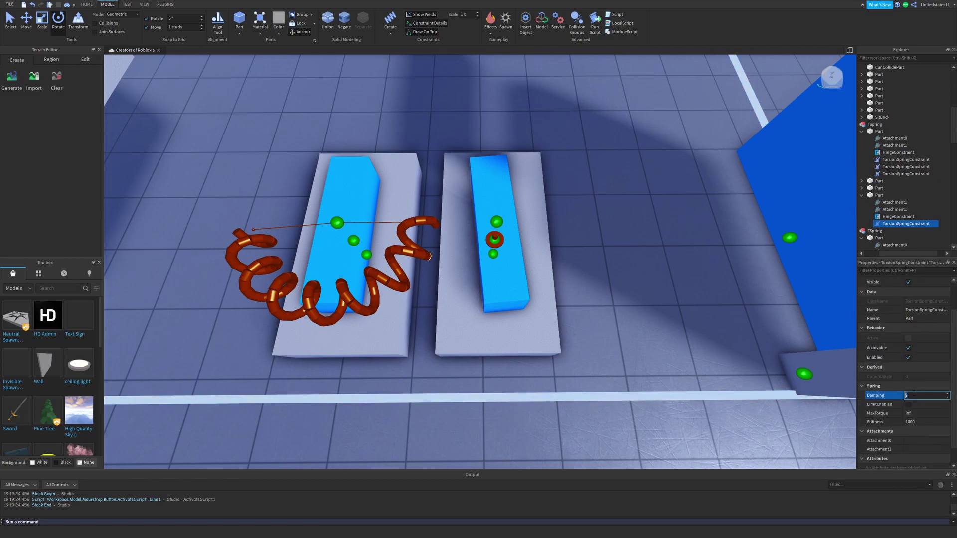
{"action": "type", "text": "5"}
{"action": "key", "text": "Return"}
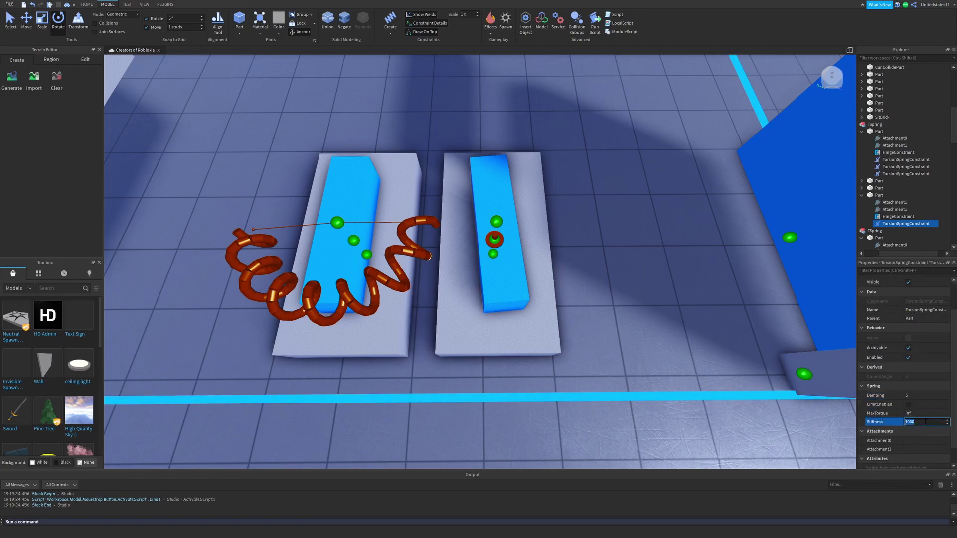
{"action": "type", "text": "5"}
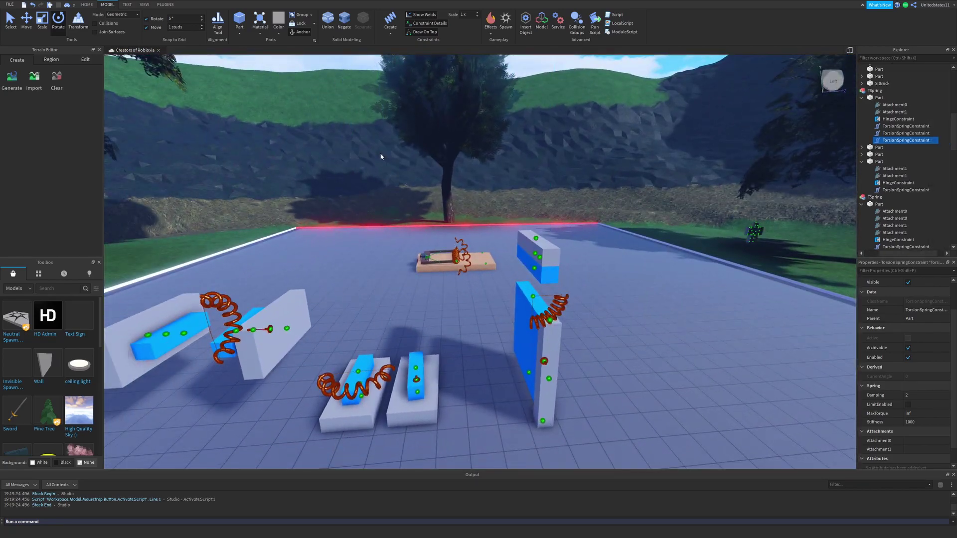
Run the simulation, observe how the hinged blue bar swings on its low flat block, and stop the simulation
{"action": "scroll", "coordinate": [380, 153], "scroll_direction": "up", "scroll_amount": 5}
{"action": "scroll", "coordinate": [380, 153], "scroll_direction": "down", "scroll_amount": 5}
{"action": "left_click", "coordinate": [127, 5]}
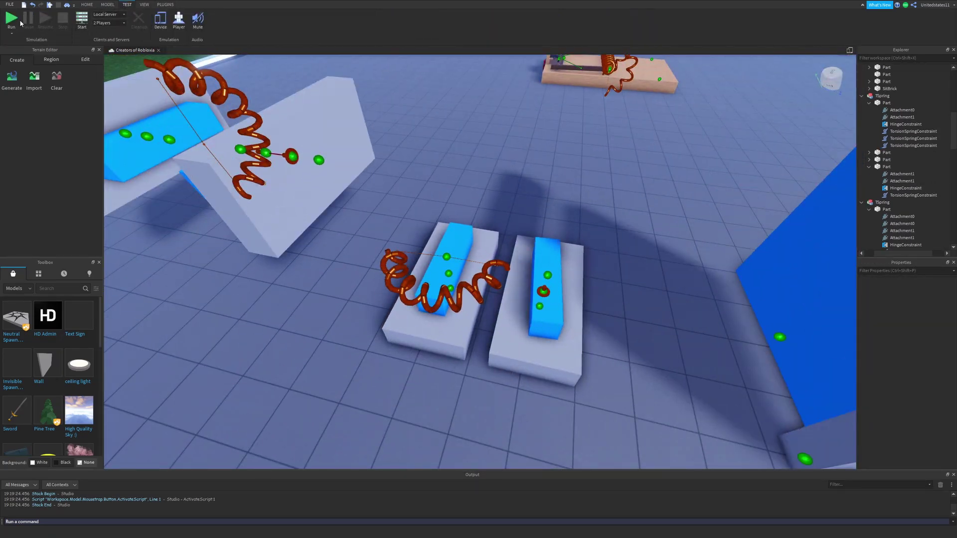
{"action": "key", "text": "F8"}
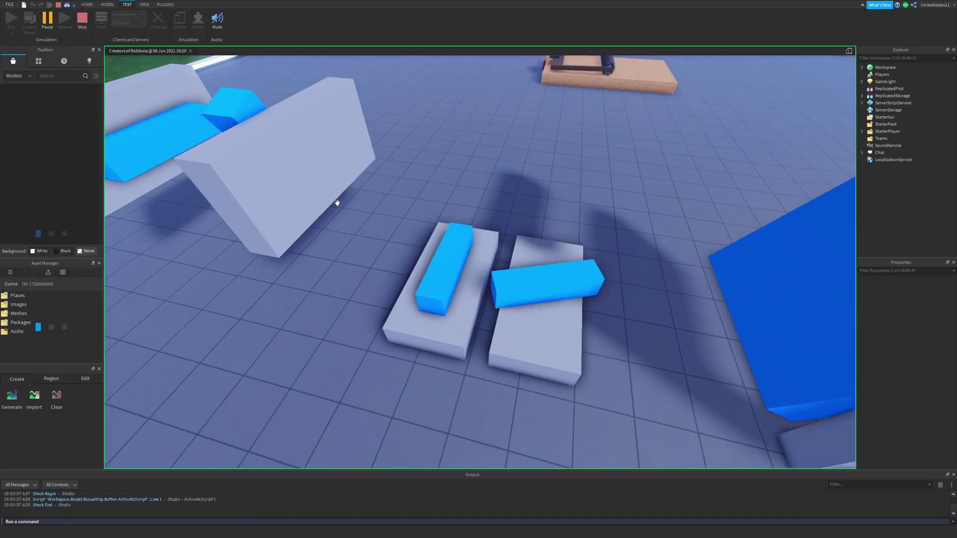
{"action": "right_click_drag", "start_coordinate": [424, 229], "coordinate": [430, 233]}
{"action": "scroll", "coordinate": [430, 239], "scroll_direction": "up", "scroll_amount": 1}
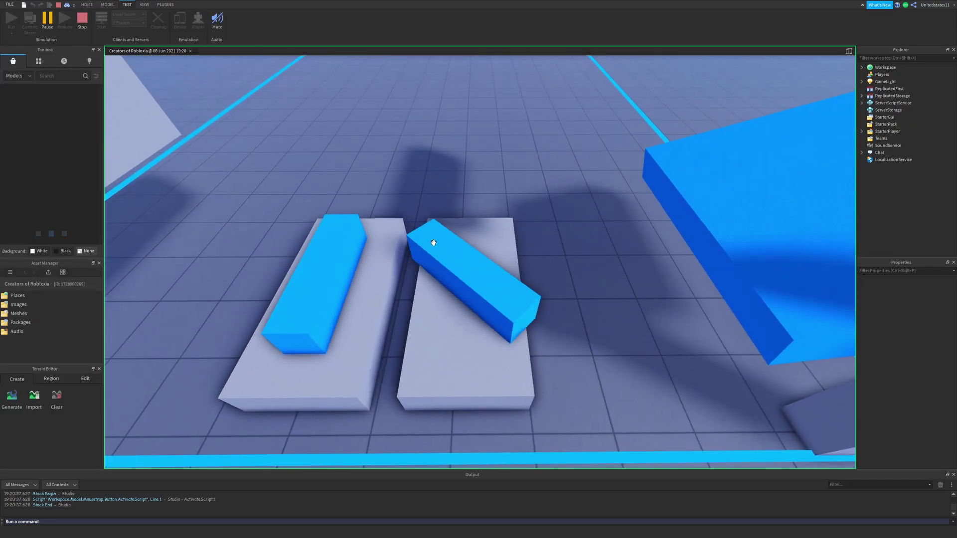
{"action": "scroll", "coordinate": [439, 246], "scroll_direction": "down", "scroll_amount": 3}
{"action": "key", "text": "a"}
{"action": "scroll", "coordinate": [498, 234], "scroll_direction": "up", "scroll_amount": 3}
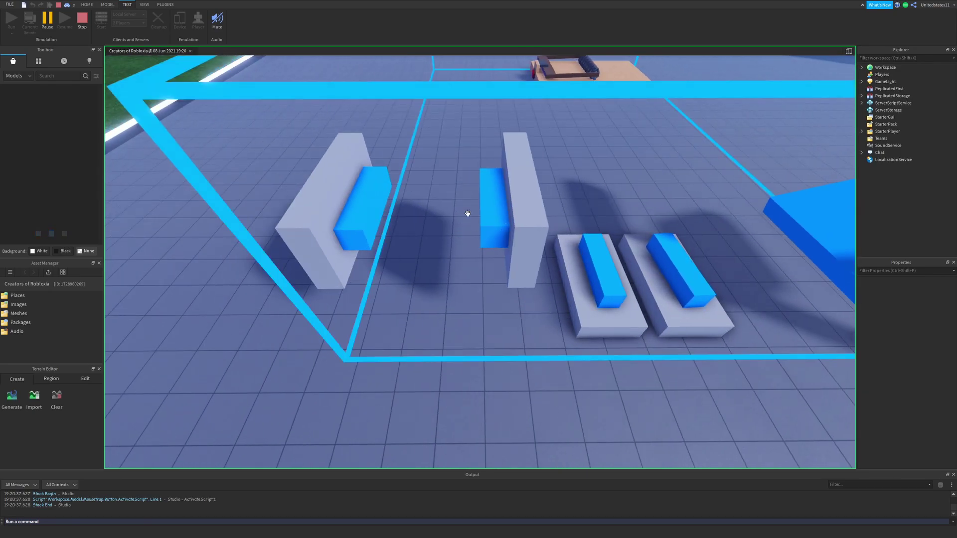
{"action": "key", "text": "d"}
{"action": "scroll", "coordinate": [469, 225], "scroll_direction": "up", "scroll_amount": 2}
{"action": "key", "text": "d"}
{"action": "key", "text": "a"}
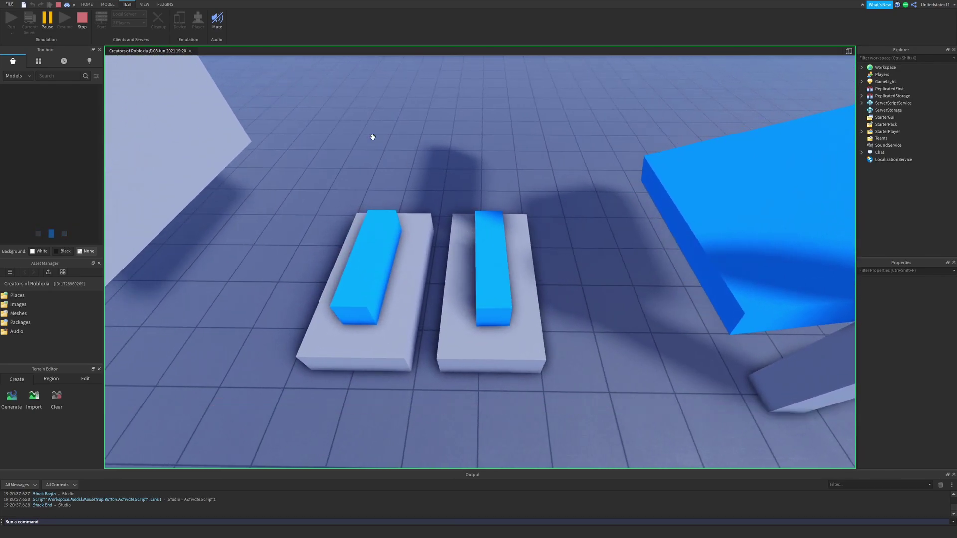
{"action": "left_click", "coordinate": [83, 19]}
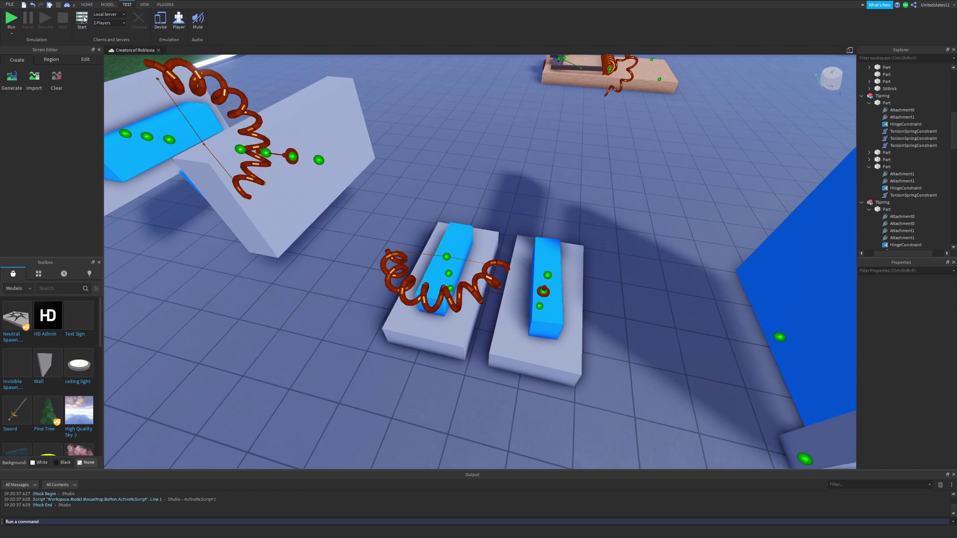
Examine the garage door model, including its upright panel, white post, raised block and connecting torsion spring
{"action": "right_click_drag", "start_coordinate": [468, 294], "coordinate": [458, 293]}
{"action": "key", "text": "w"}
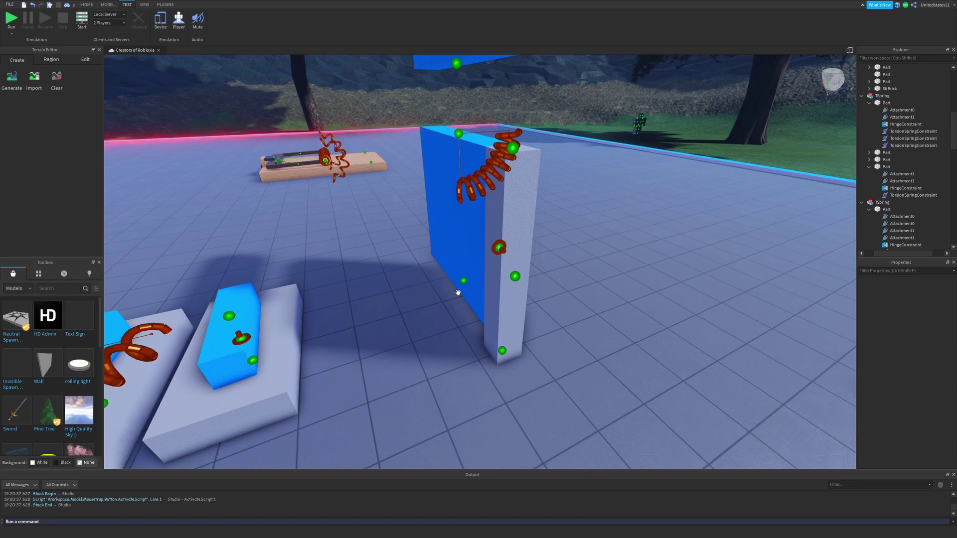
{"action": "right_click_drag", "start_coordinate": [458, 293], "coordinate": [395, 207]}
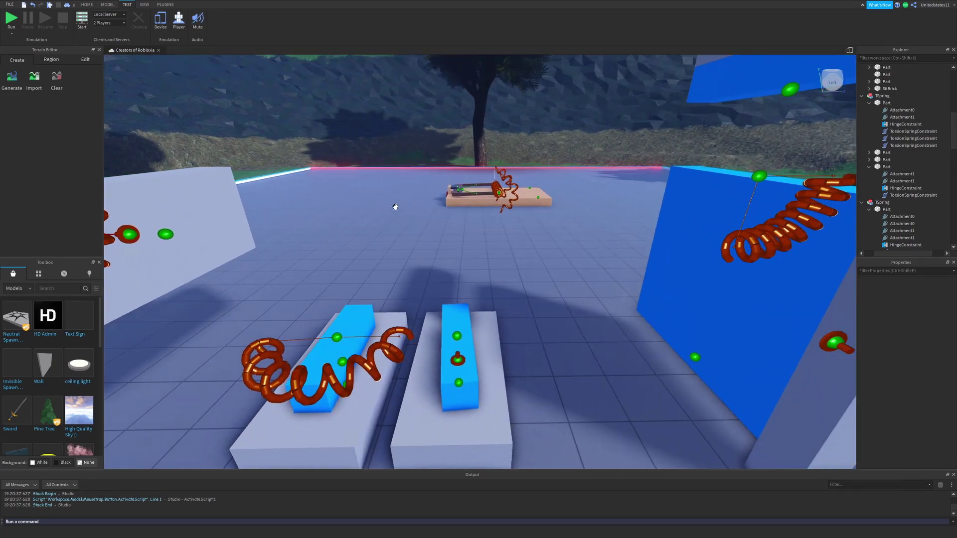
{"action": "key", "text": "d"}
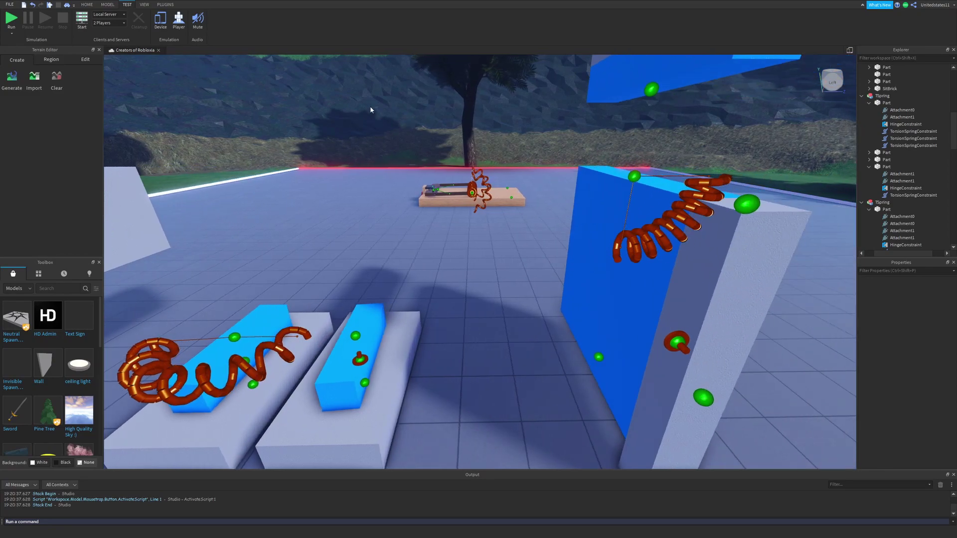
{"action": "left_click", "coordinate": [105, 5]}
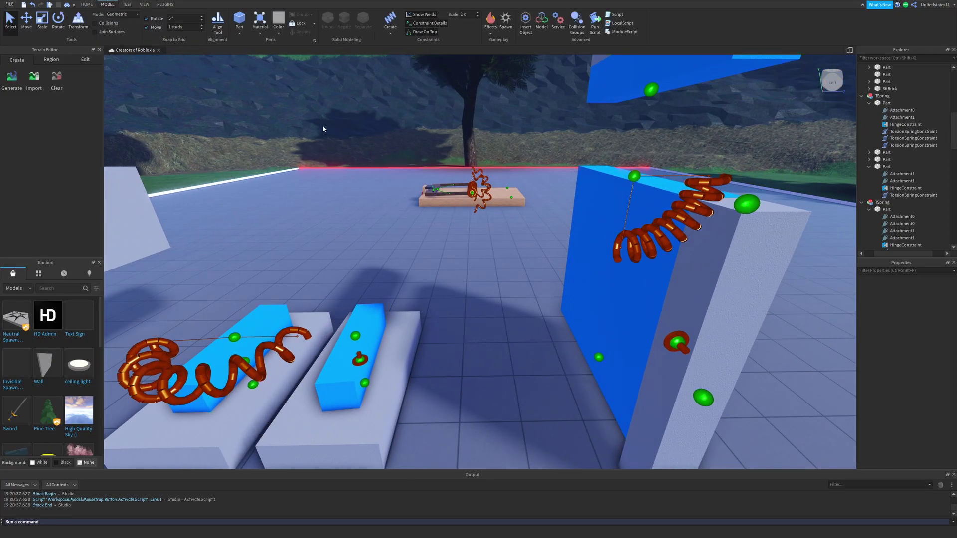
{"action": "right_click_drag", "start_coordinate": [323, 128], "coordinate": [547, 179]}
{"action": "key", "text": "s"}
{"action": "key", "text": "w"}
{"action": "key", "text": "w"}
{"action": "key", "text": "a"}
Try lengthening the blue part beneath the garage door's raised white block equally at both ends
{"action": "left_click", "coordinate": [531, 253]}
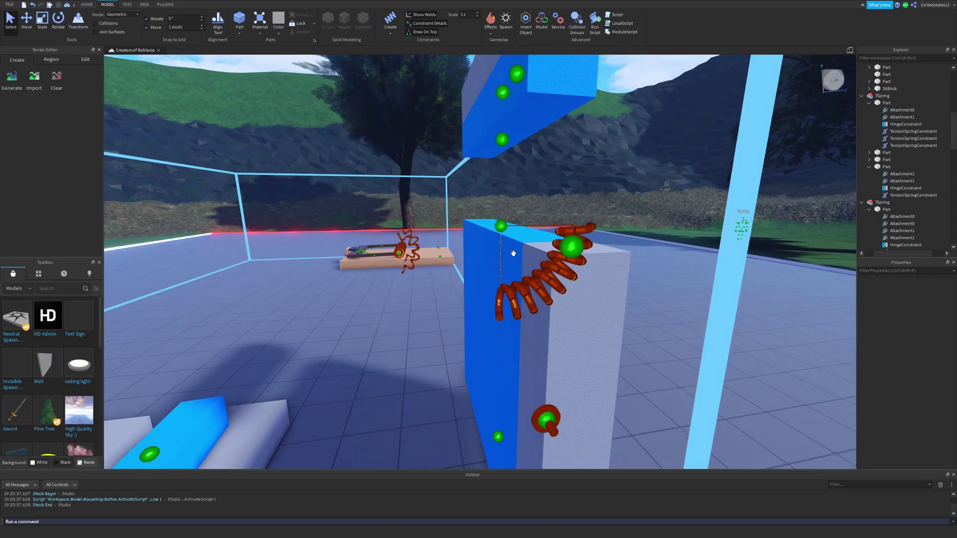
{"action": "key", "text": "f"}
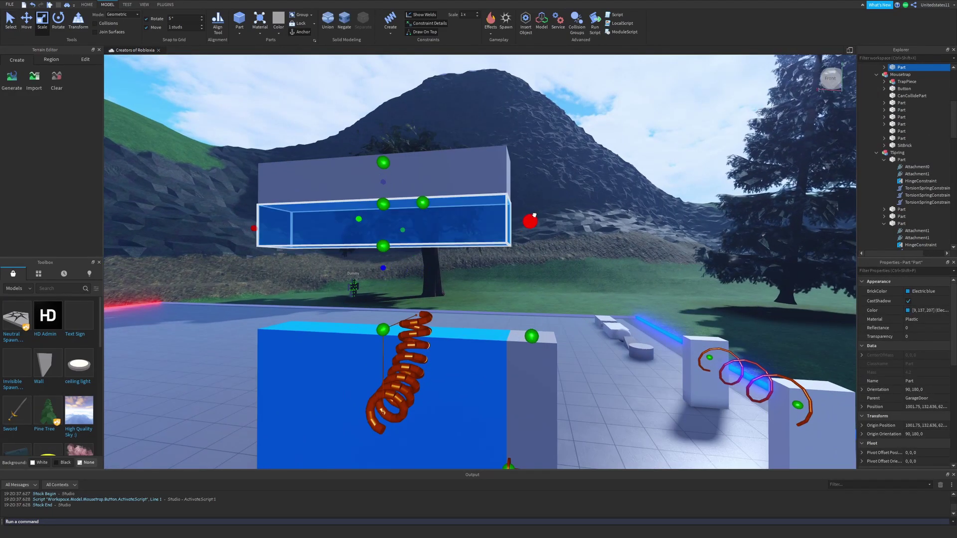
{"action": "left_click_drag", "start_coordinate": [556, 232], "coordinate": [608, 228], "text": "ctrl"}
{"action": "scroll", "coordinate": [579, 175], "scroll_direction": "down", "scroll_amount": 3}
{"action": "scroll", "coordinate": [578, 175], "scroll_direction": "up", "scroll_amount": 1}
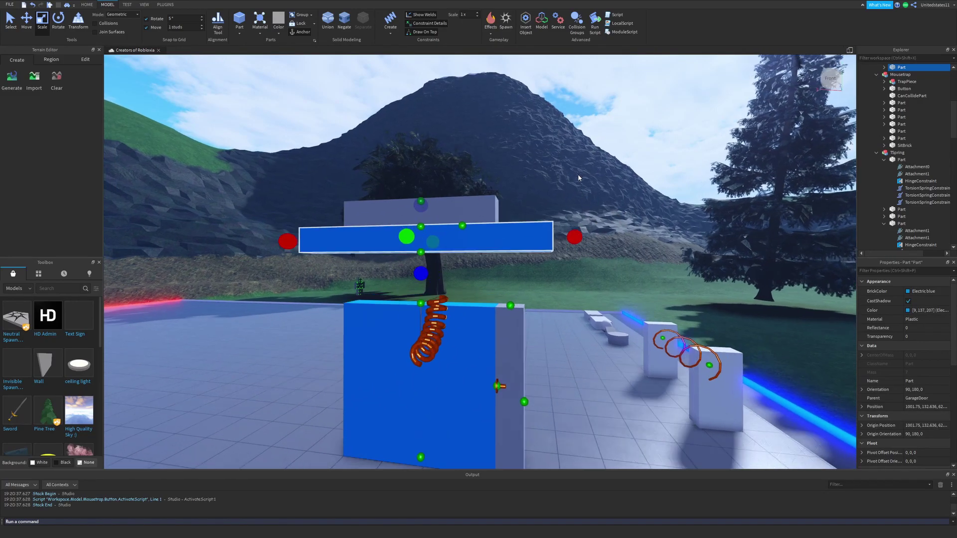
{"action": "scroll", "coordinate": [579, 175], "scroll_direction": "down", "scroll_amount": 1}
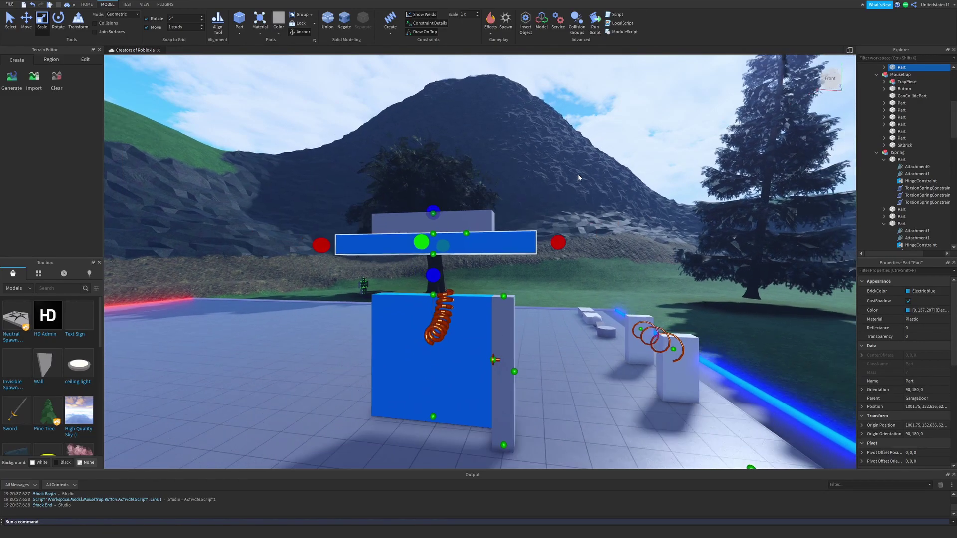
{"action": "scroll", "coordinate": [578, 178], "scroll_direction": "down", "scroll_amount": 2}
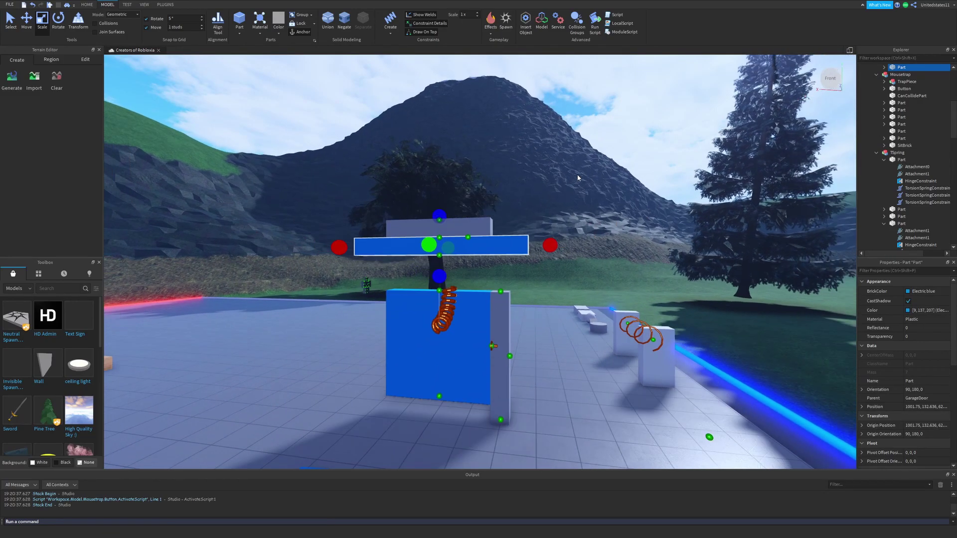
{"action": "right_click_drag", "start_coordinate": [578, 175], "coordinate": [524, 185]}
{"action": "key", "text": "d"}
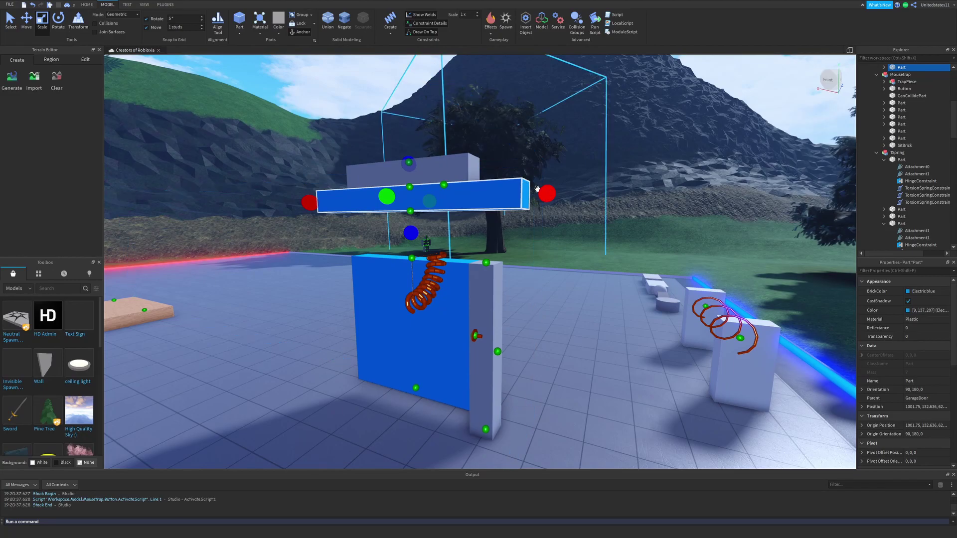
{"action": "scroll", "coordinate": [634, 225], "scroll_direction": "up", "scroll_amount": 3}
{"action": "right_click_drag", "start_coordinate": [635, 225], "coordinate": [632, 226]}
{"action": "scroll", "coordinate": [626, 224], "scroll_direction": "down", "scroll_amount": 4}
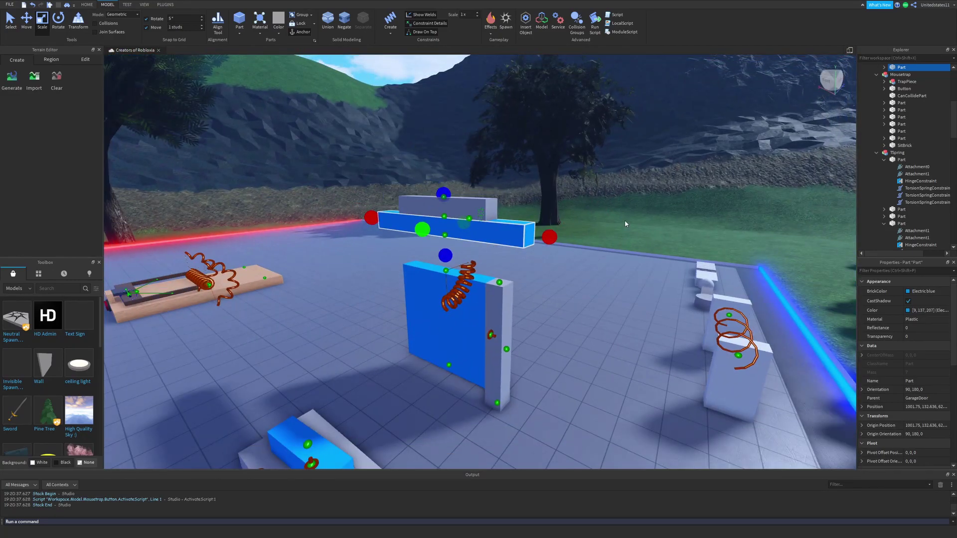
{"action": "scroll", "coordinate": [626, 224], "scroll_direction": "up", "scroll_amount": 3}
Try rotating the garage door's large lower blue panel to orientation 0, 0, -180
{"action": "left_click", "coordinate": [470, 343]}
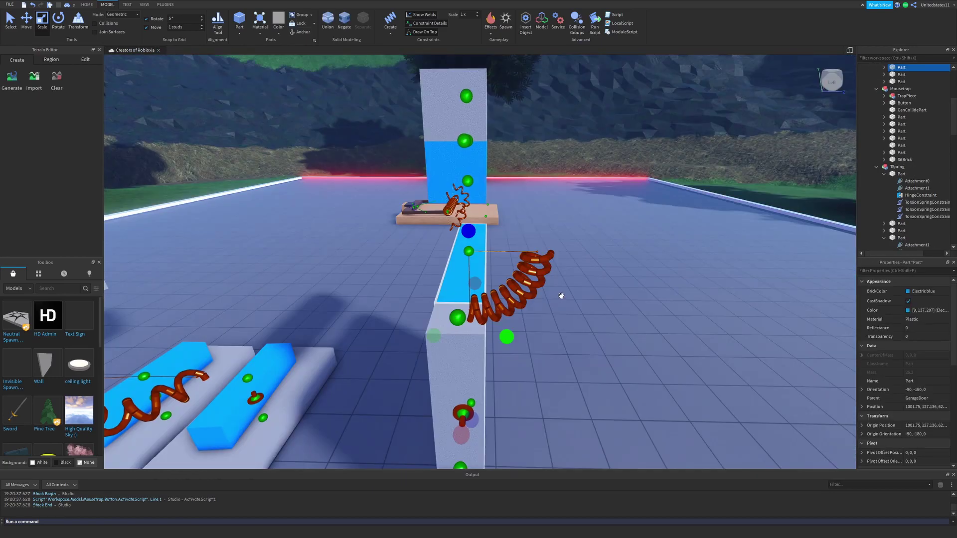
{"action": "key", "text": "a"}
{"action": "right_click_drag", "start_coordinate": [561, 297], "coordinate": [560, 296]}
{"action": "key", "text": "ctrl+2"}
{"action": "left_click_drag", "start_coordinate": [506, 295], "coordinate": [524, 381]}
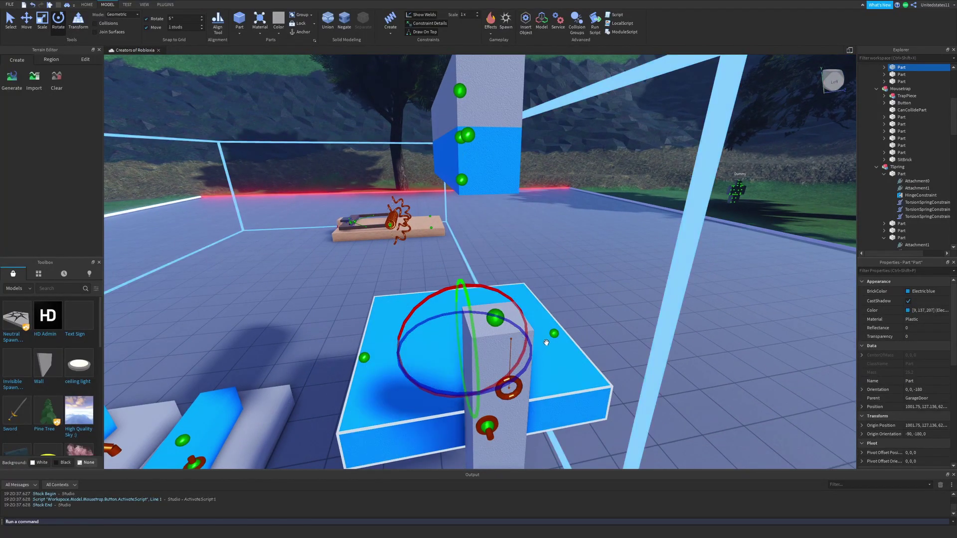
{"action": "right_click_drag", "start_coordinate": [533, 270], "coordinate": [533, 270]}
{"action": "key", "text": "s"}
{"action": "left_click_drag", "start_coordinate": [533, 270], "coordinate": [425, 247]}
{"action": "right_click_drag", "start_coordinate": [426, 247], "coordinate": [425, 247]}
{"action": "key", "text": "d"}
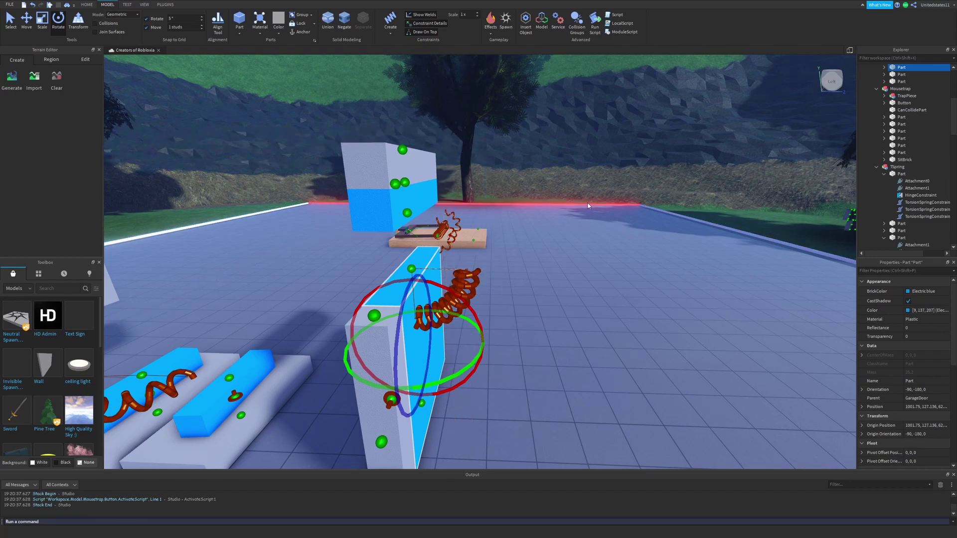
{"action": "left_click", "coordinate": [583, 184]}
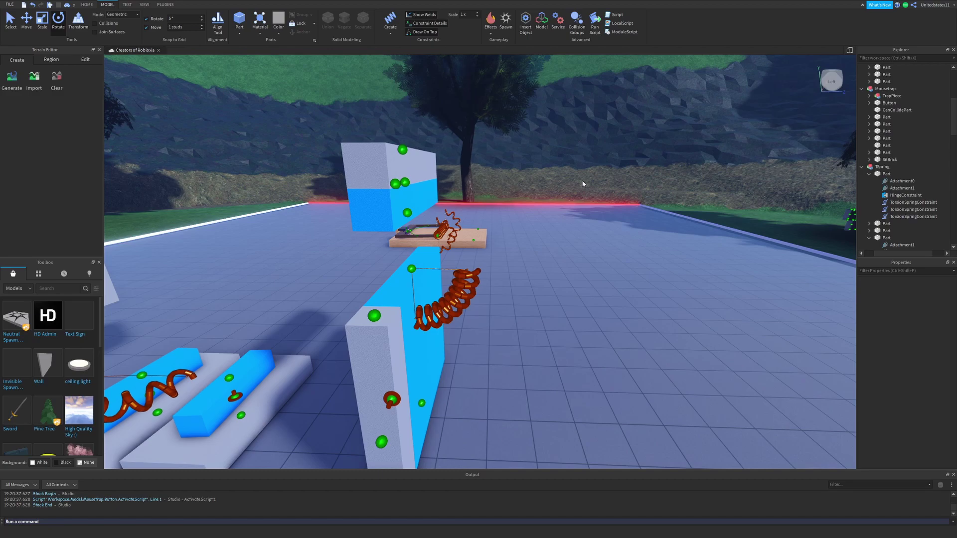
{"action": "scroll", "coordinate": [583, 184], "scroll_direction": "up", "scroll_amount": 2}
{"action": "scroll", "coordinate": [583, 184], "scroll_direction": "down", "scroll_amount": 6}
{"action": "scroll", "coordinate": [583, 184], "scroll_direction": "up", "scroll_amount": 4}
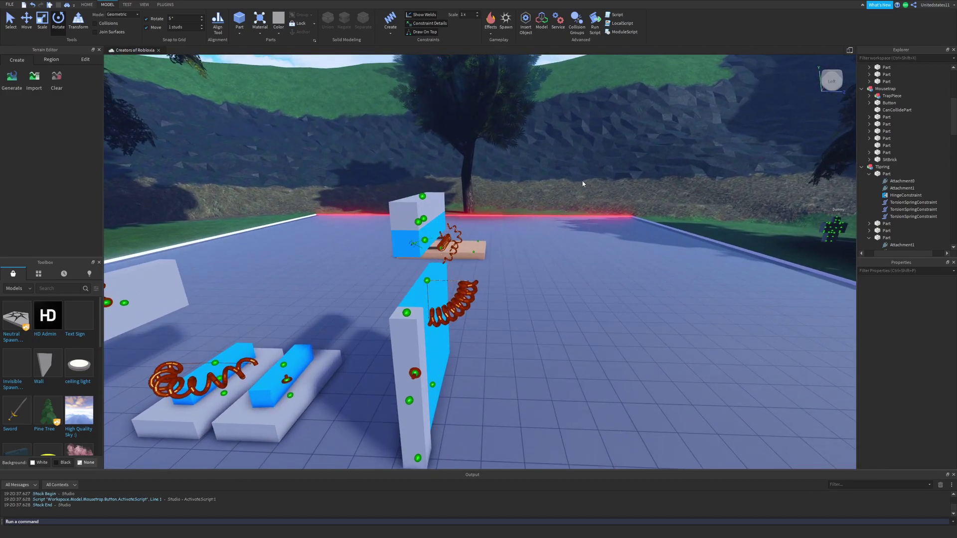
{"action": "scroll", "coordinate": [583, 184], "scroll_direction": "up", "scroll_amount": 2}
{"action": "scroll", "coordinate": [583, 184], "scroll_direction": "down", "scroll_amount": 4}
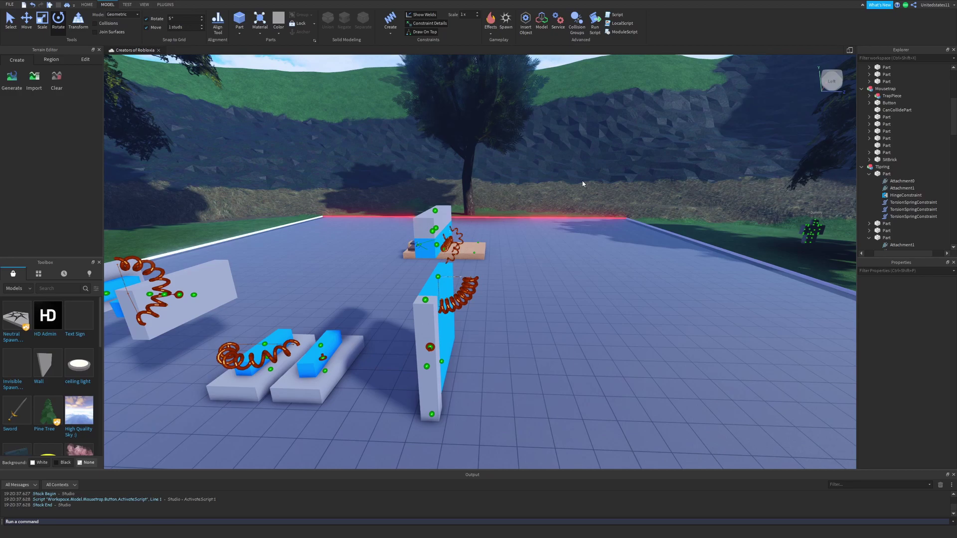
Set the torsion spring linking the garage door's two blue parts to damping 5 and stiffness 100
{"action": "right_click_drag", "start_coordinate": [583, 184], "coordinate": [496, 249]}
{"action": "left_click", "coordinate": [495, 249]}
{"action": "scroll", "coordinate": [495, 249], "scroll_direction": "up", "scroll_amount": 2}
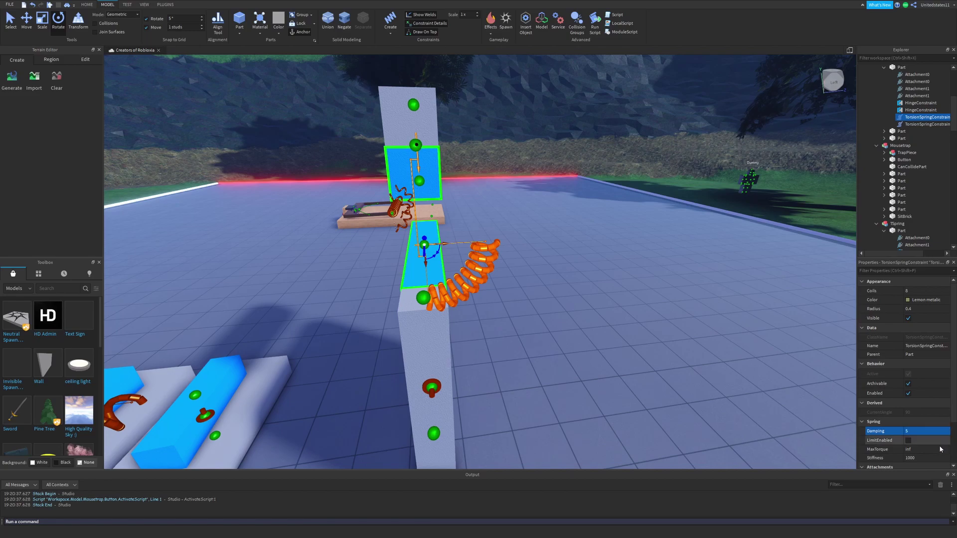
{"action": "right_click_drag", "start_coordinate": [639, 234], "coordinate": [624, 220]}
{"action": "key", "text": "a"}
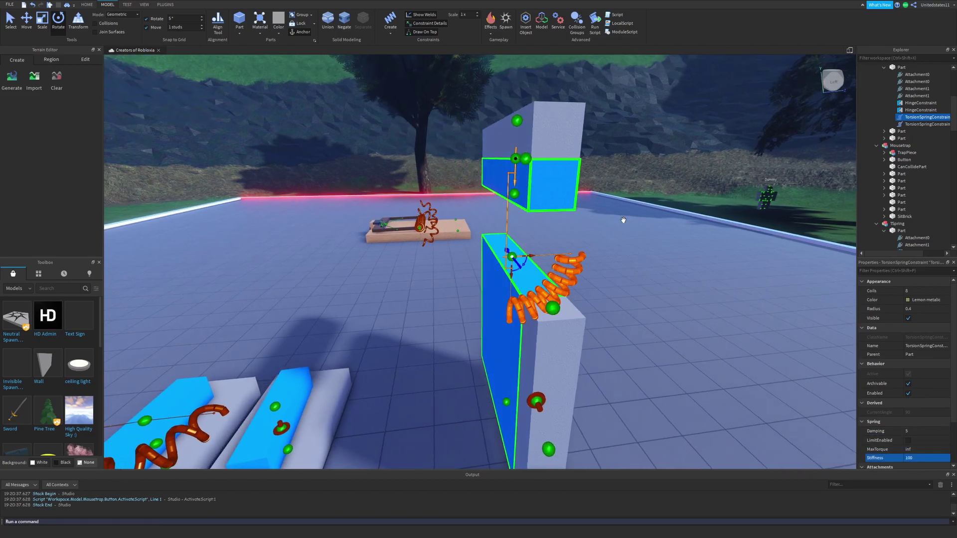
{"action": "left_click", "coordinate": [624, 220]}
Run the simulation to observe how the torsion spring moves the garage door's large blue panel
{"action": "left_click", "coordinate": [519, 294], "text": "alt"}
{"action": "mouse_move", "coordinate": [538, 284]}
{"action": "left_mouse_down"}
{"action": "mouse_move", "coordinate": [557, 318]}
{"action": "mouse_move", "coordinate": [556, 359]}
{"action": "mouse_move", "coordinate": [570, 336]}
{"action": "mouse_move", "coordinate": [538, 283]}
{"action": "left_mouse_up"}
{"action": "right_click_drag", "start_coordinate": [534, 280], "coordinate": [497, 268]}
{"action": "key", "text": "d"}
{"action": "mouse_move", "coordinate": [497, 268]}
{"action": "left_mouse_down"}
{"action": "mouse_move", "coordinate": [509, 331]}
{"action": "mouse_move", "coordinate": [516, 299]}
{"action": "mouse_move", "coordinate": [498, 263]}
{"action": "mouse_move", "coordinate": [505, 345]}
{"action": "mouse_move", "coordinate": [497, 268]}
{"action": "left_mouse_up"}
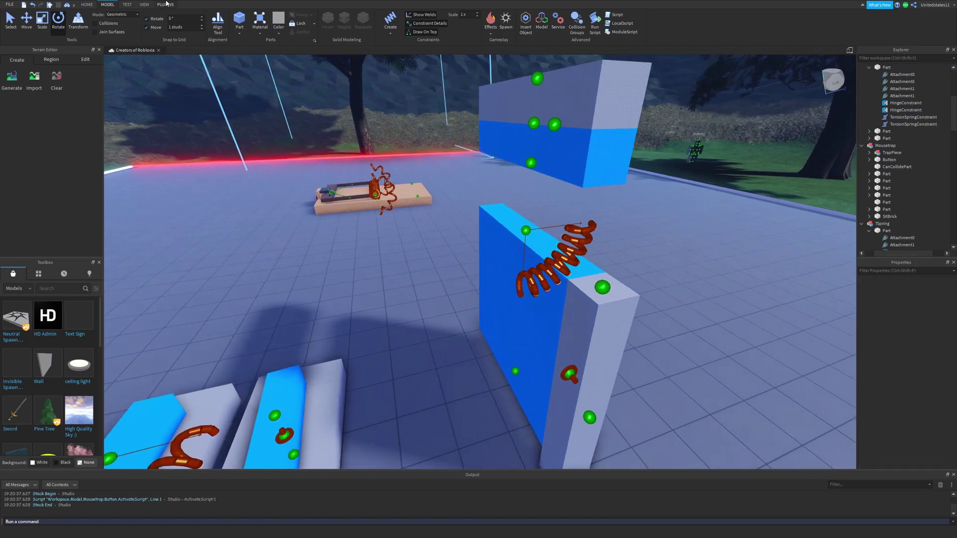
{"action": "left_click", "coordinate": [127, 5]}
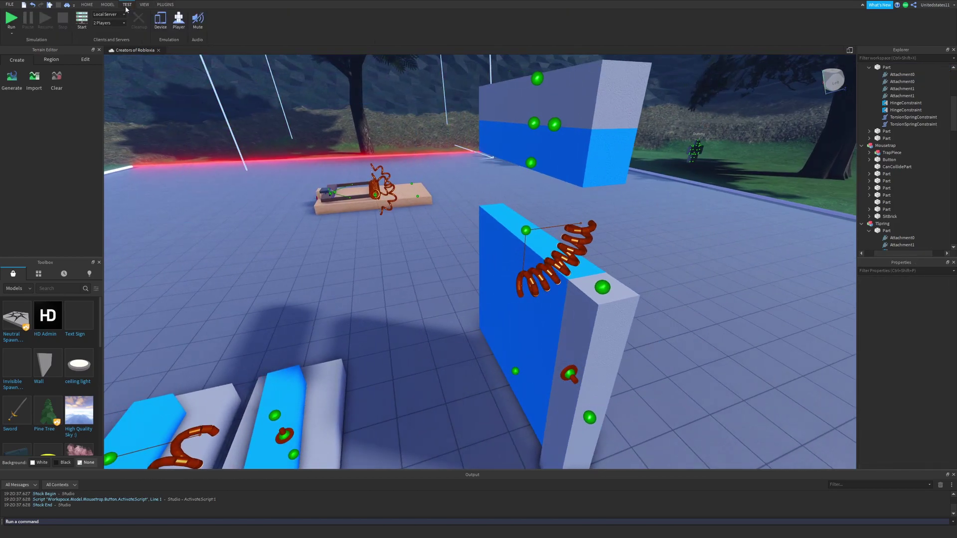
{"action": "left_click", "coordinate": [12, 20]}
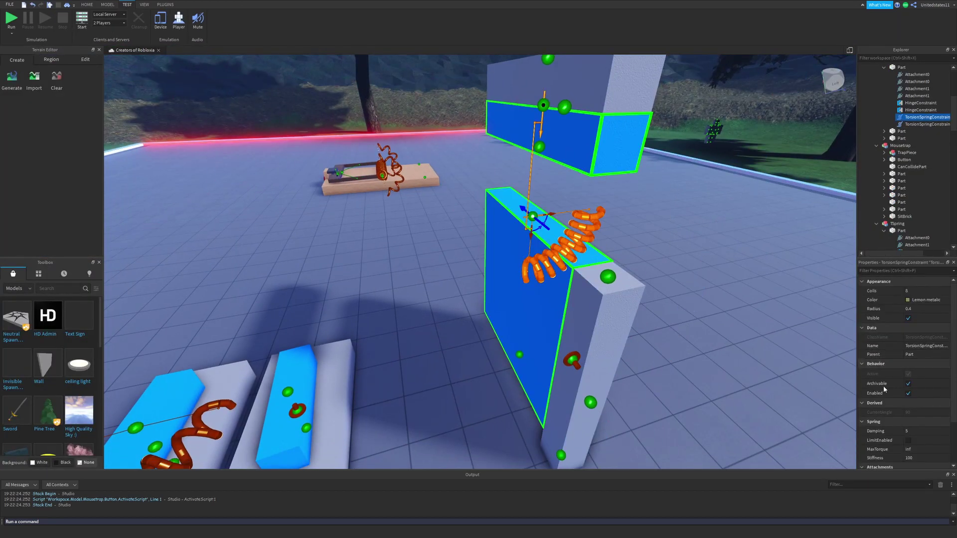
Set the torsion spring between the garage door's two blue parts to damping 3 and stiffness 500
{"action": "scroll", "coordinate": [916, 444], "scroll_direction": "down", "scroll_amount": 2}
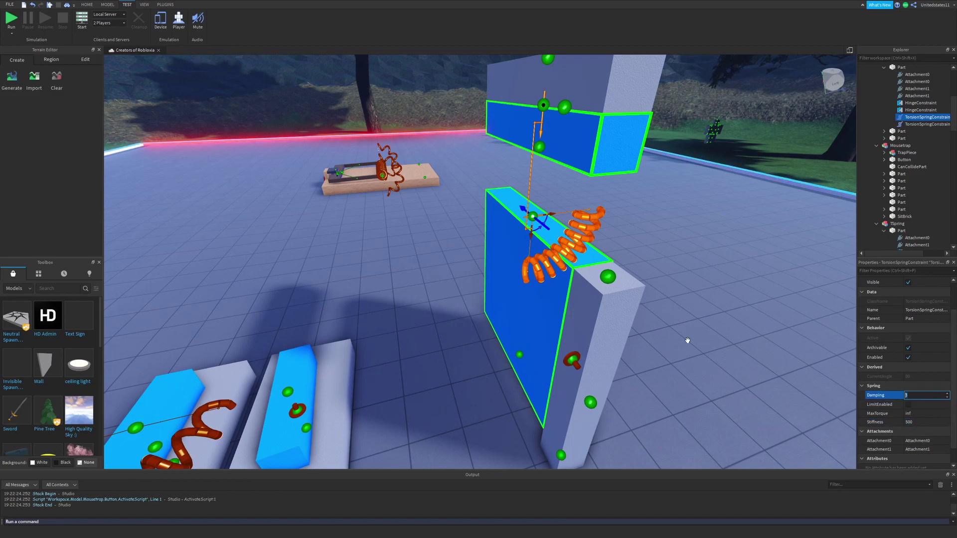
{"action": "right_click_drag", "start_coordinate": [579, 244], "coordinate": [580, 240]}
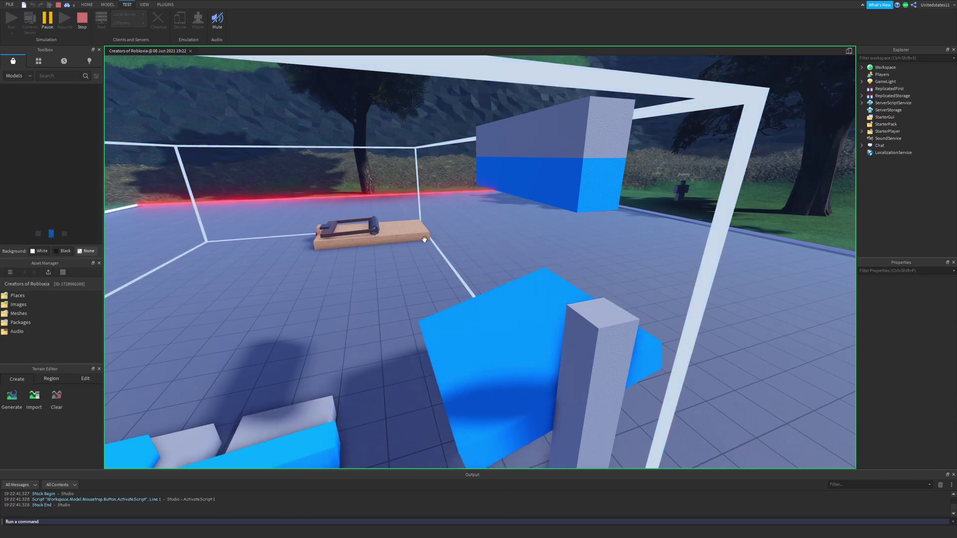
Run the simulation and observe how the garage door's large blue panel moves, selecting that panel for inspection
{"action": "right_click_drag", "start_coordinate": [426, 241], "coordinate": [450, 245]}
{"action": "key", "text": "d"}
{"action": "key", "text": "a"}
{"action": "key", "text": "d"}
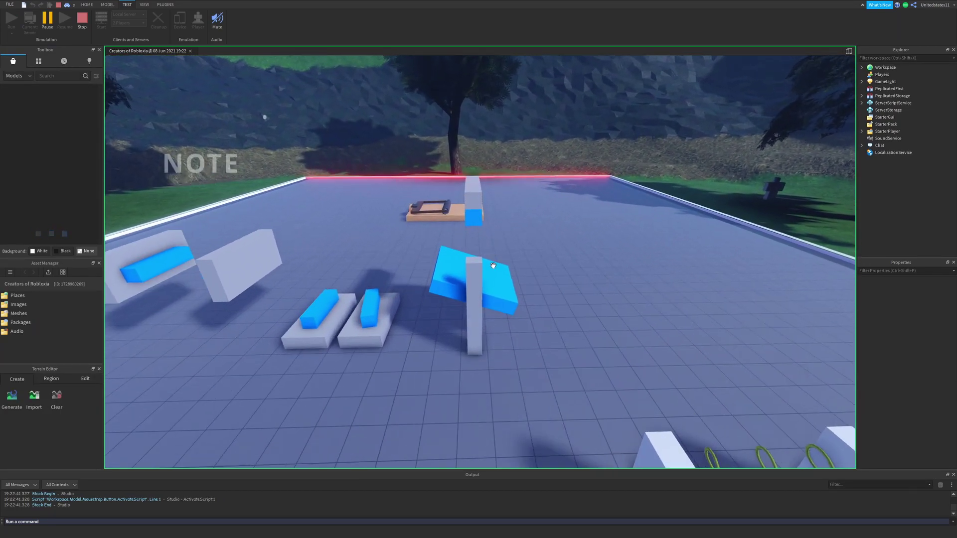
{"action": "left_click", "coordinate": [498, 282]}
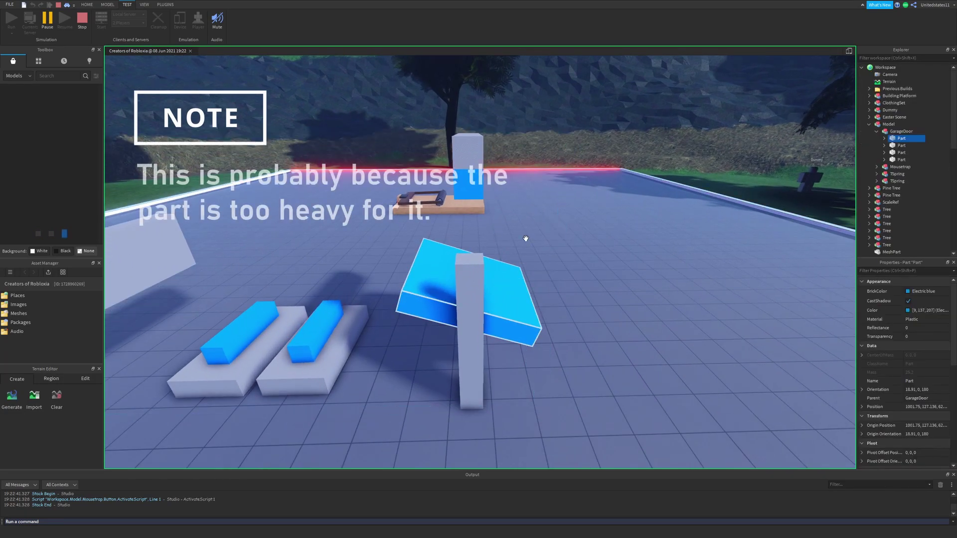
{"action": "right_click_drag", "start_coordinate": [526, 238], "coordinate": [526, 236]}
{"action": "key", "text": "w"}
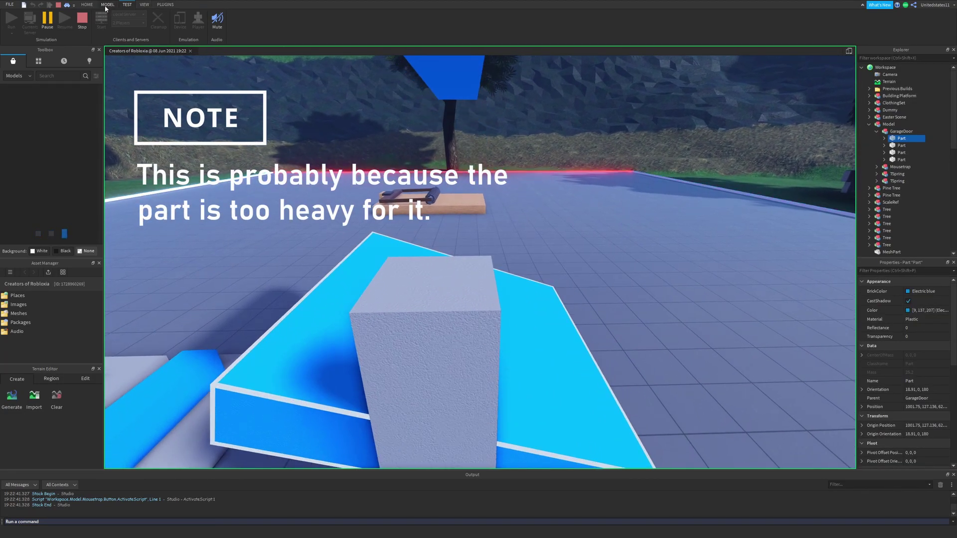
Draw the constraint details on top of the parts in the running simulation
{"action": "left_click", "coordinate": [107, 5]}
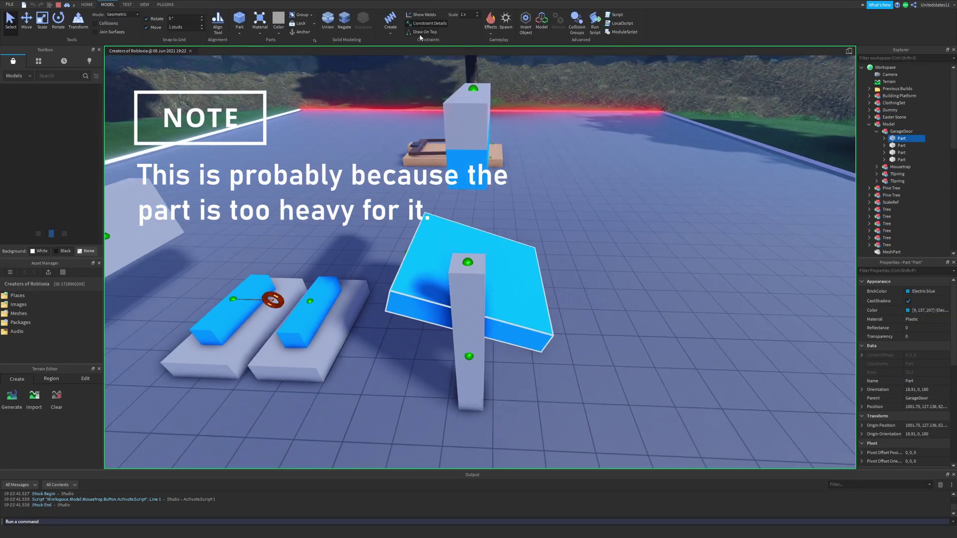
{"action": "left_click", "coordinate": [420, 34]}
{"action": "right_click_drag", "start_coordinate": [464, 224], "coordinate": [465, 231]}
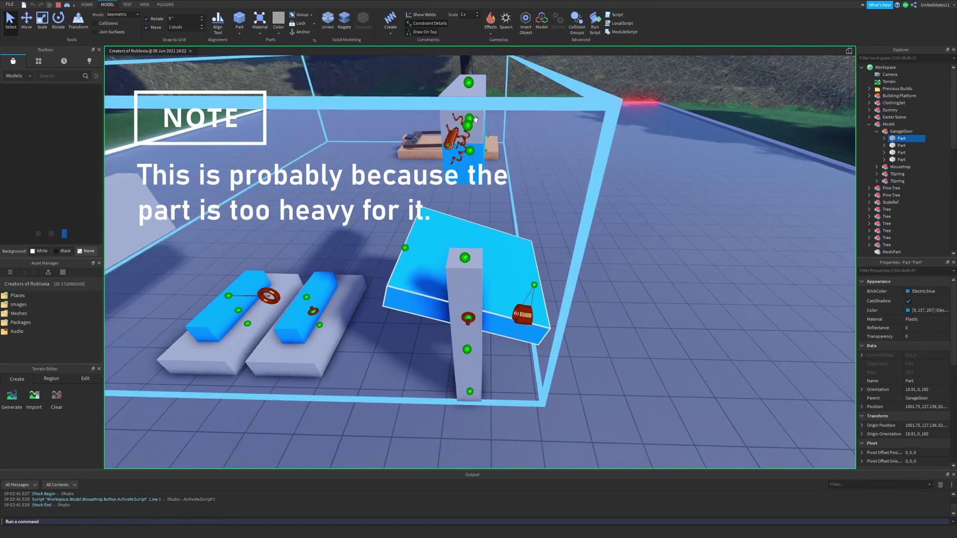
Examine the torsion springs on the hinged bar pairs, the garage door and the mousetrap from several sides
{"action": "key", "text": "a"}
{"action": "key", "text": "d"}
{"action": "key", "text": "a"}
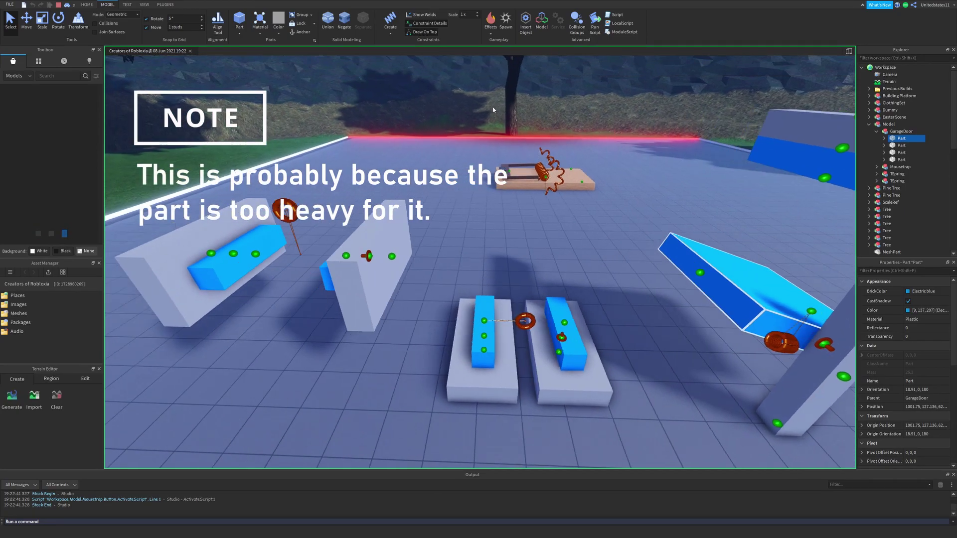
{"action": "key", "text": "w"}
{"action": "key", "text": "a"}
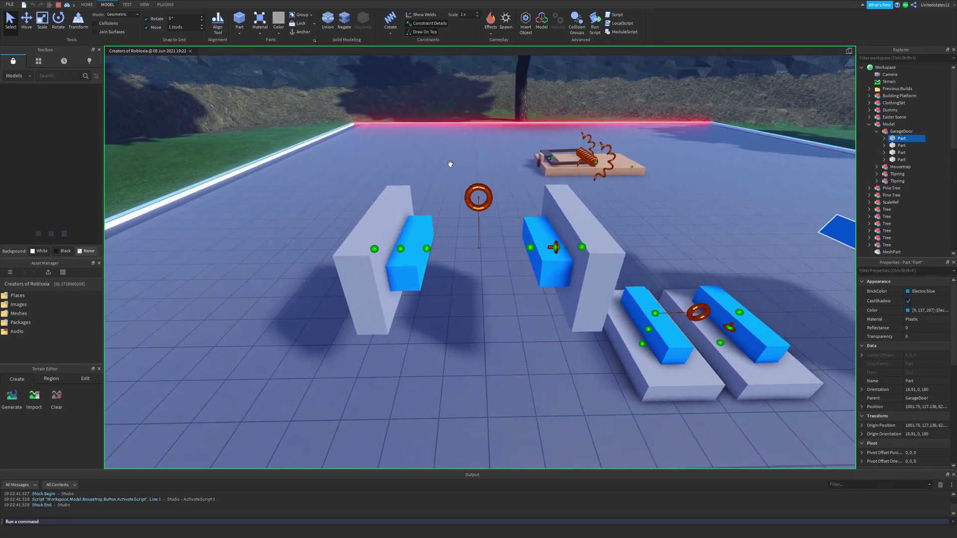
{"action": "right_click_drag", "start_coordinate": [448, 165], "coordinate": [447, 165]}
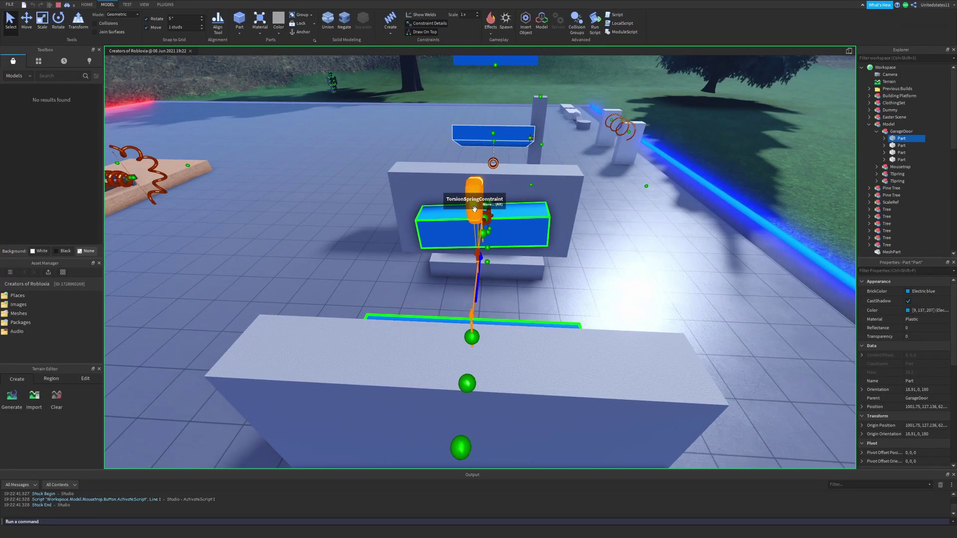
{"action": "key", "text": "w"}
{"action": "right_click_drag", "start_coordinate": [516, 219], "coordinate": [516, 220]}
{"action": "key", "text": "a"}
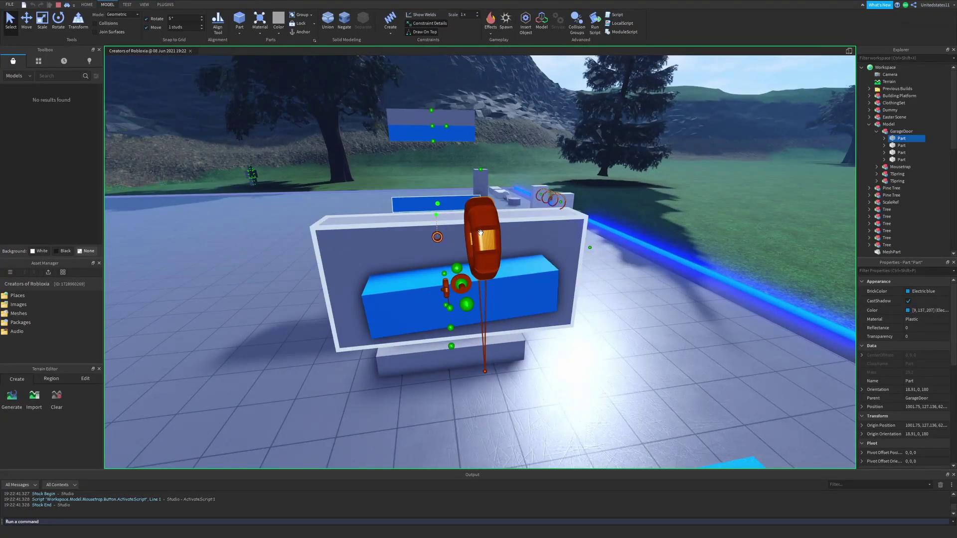
{"action": "scroll", "coordinate": [480, 233], "scroll_direction": "up", "scroll_amount": 3}
{"action": "scroll", "coordinate": [477, 215], "scroll_direction": "up", "scroll_amount": 2}
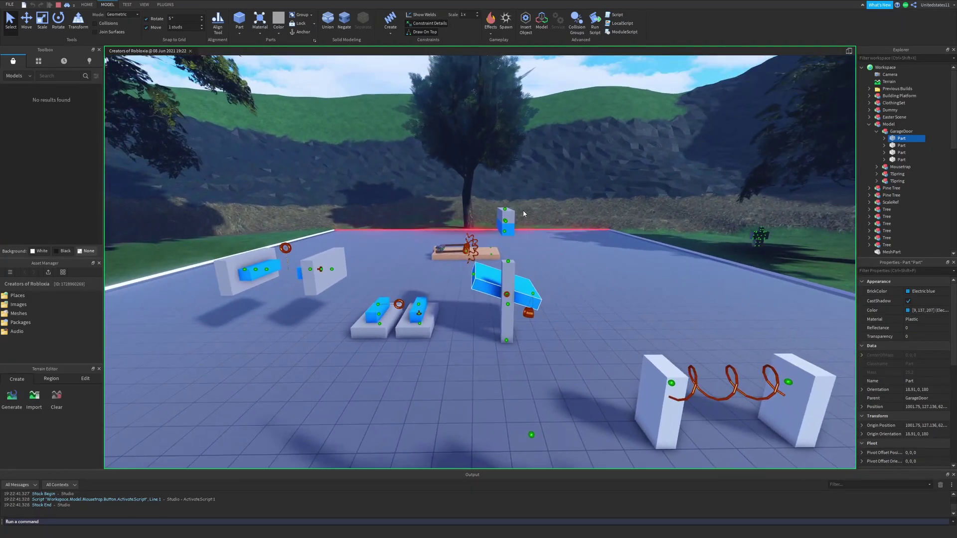
{"action": "scroll", "coordinate": [508, 200], "scroll_direction": "up", "scroll_amount": 8}
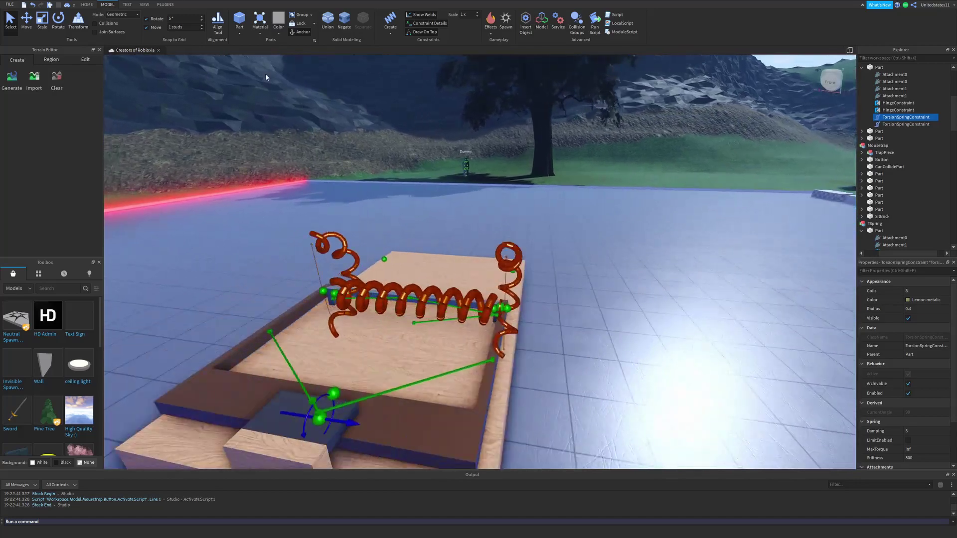
Start a playtest and walk the avatar onto the open end of the mousetrap's wooden base
{"action": "left_click", "coordinate": [128, 4]}
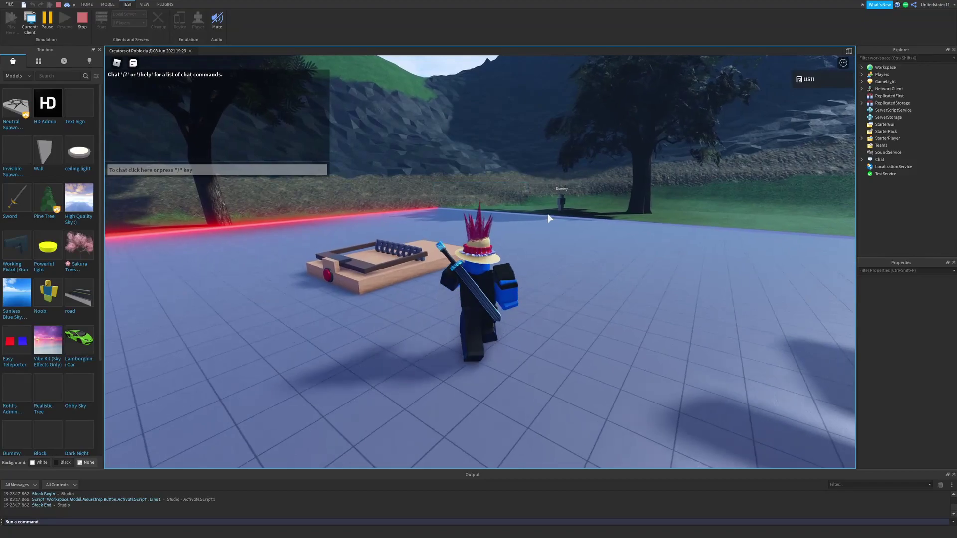
{"action": "key", "text": "w"}
{"action": "key", "text": "a"}
{"action": "right_click_drag", "start_coordinate": [548, 213], "coordinate": [440, 209]}
{"action": "scroll", "coordinate": [440, 209], "scroll_direction": "down", "scroll_amount": 2}
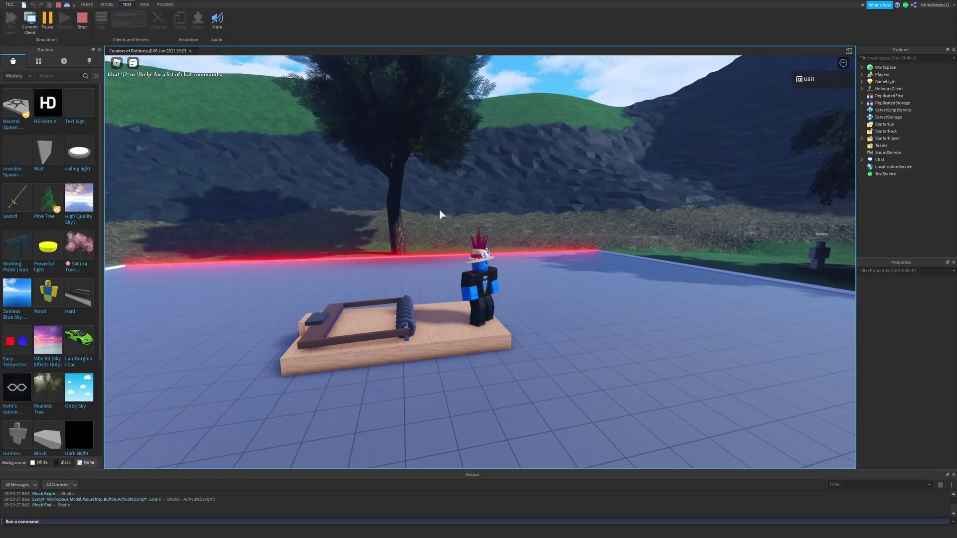
{"action": "key", "text": "w"}
{"action": "key", "text": "s"}
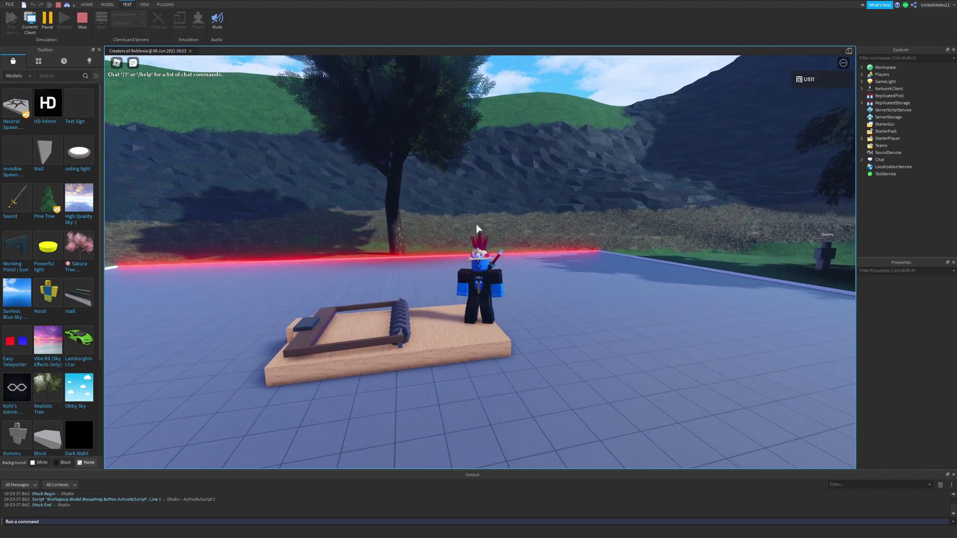
Trigger the mousetrap with its red button while the avatar stands on the base
{"action": "right_click_drag", "start_coordinate": [531, 224], "coordinate": [533, 224]}
{"action": "mouse_move", "coordinate": [293, 380]}
{"action": "right_mouse_down"}
{"action": "mouse_move", "coordinate": [292, 414]}
{"action": "mouse_move", "coordinate": [307, 389]}
{"action": "right_mouse_up"}
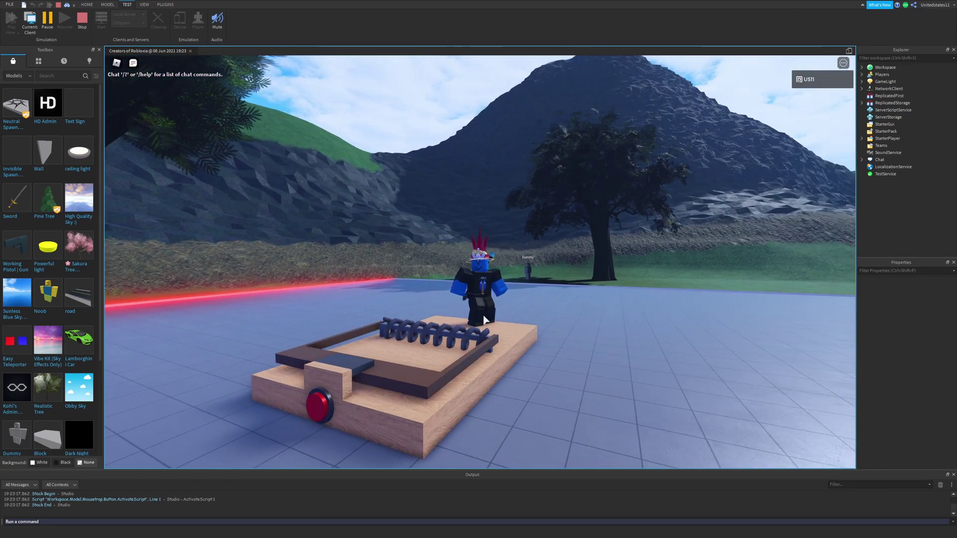
{"action": "left_click", "coordinate": [323, 410]}
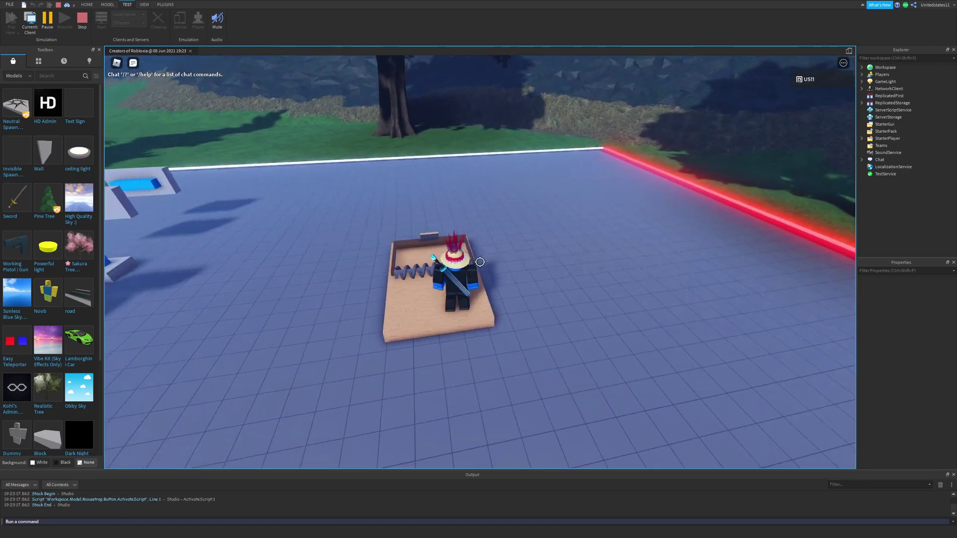
Walk the avatar back onto the mousetrap's base and examine the set trap from several sides
{"action": "right_click_drag", "start_coordinate": [481, 265], "coordinate": [389, 391]}
{"action": "right_click_drag", "start_coordinate": [442, 355], "coordinate": [345, 394]}
{"action": "key", "text": "s"}
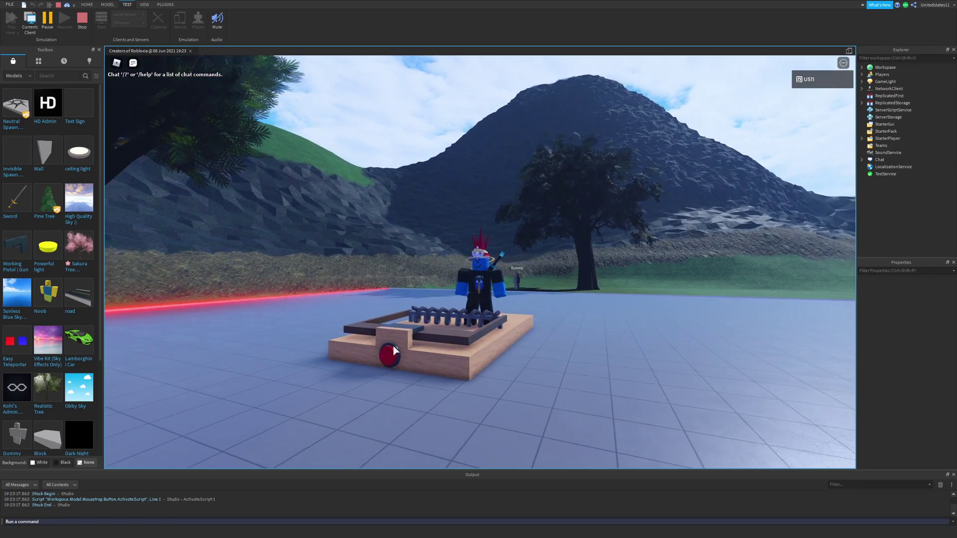
{"action": "right_click_drag", "start_coordinate": [455, 331], "coordinate": [461, 331]}
{"action": "key", "text": "w"}
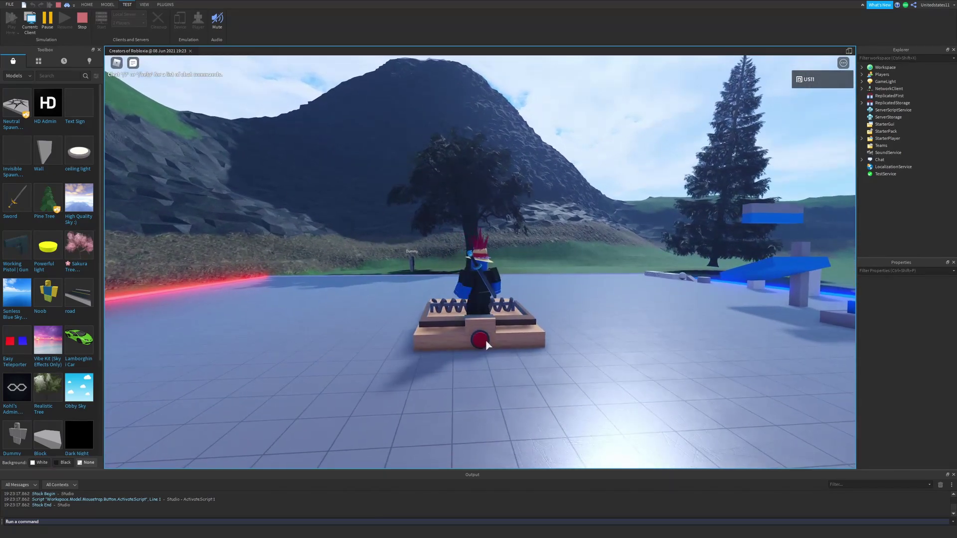
{"action": "right_click_drag", "start_coordinate": [517, 353], "coordinate": [519, 355]}
{"action": "key", "text": "w"}
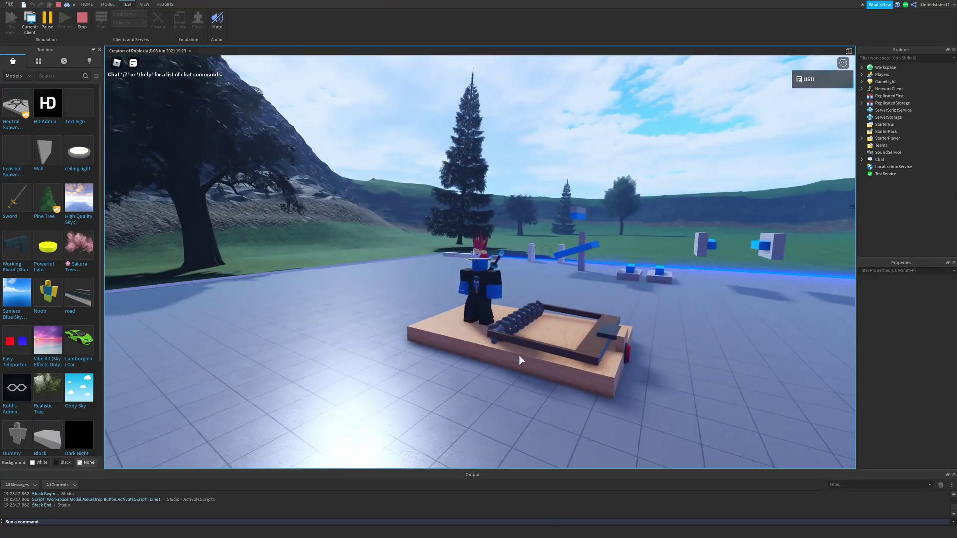
{"action": "right_click_drag", "start_coordinate": [519, 357], "coordinate": [442, 337]}
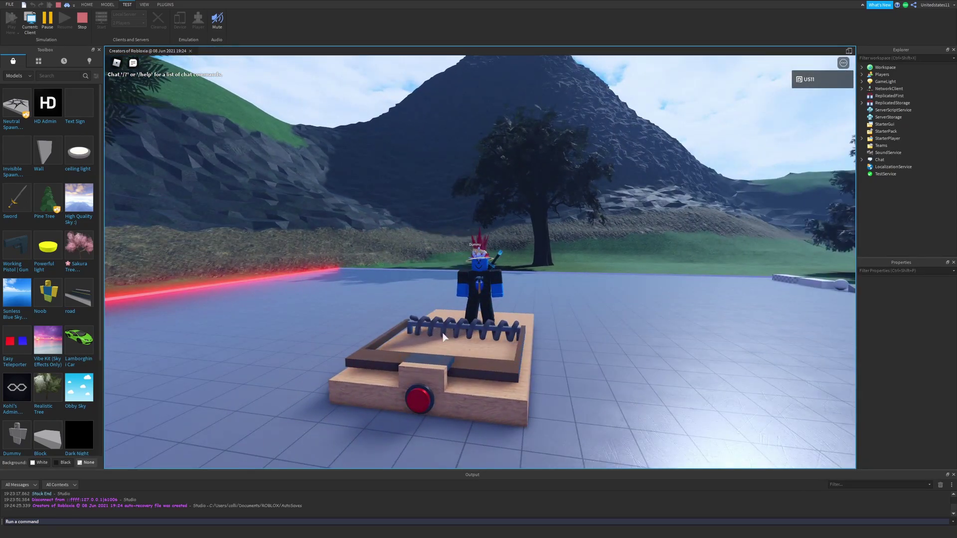
{"action": "right_click_drag", "start_coordinate": [444, 338], "coordinate": [480, 289]}
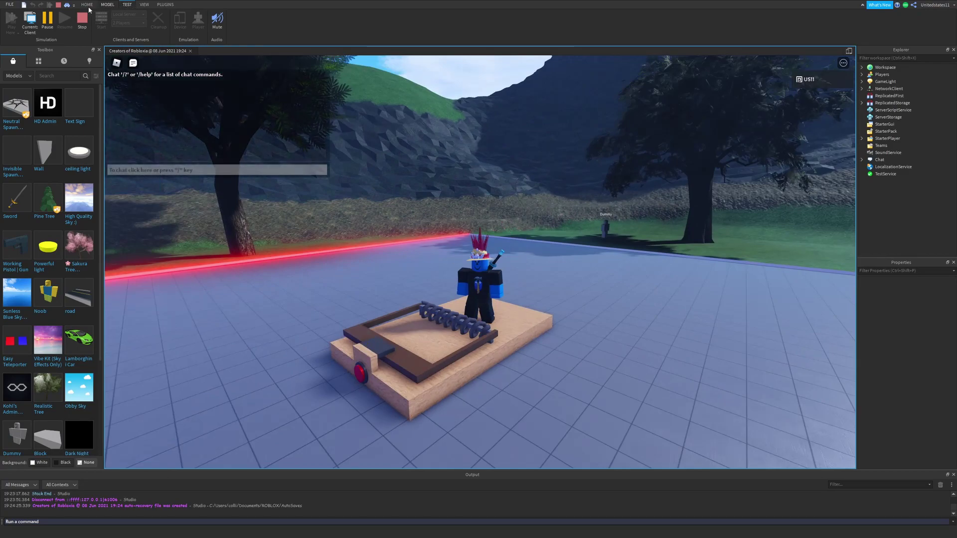
Display constraint details in the playtest without drawing them on top of the parts
{"action": "left_click", "coordinate": [107, 4]}
{"action": "left_click", "coordinate": [435, 23]}
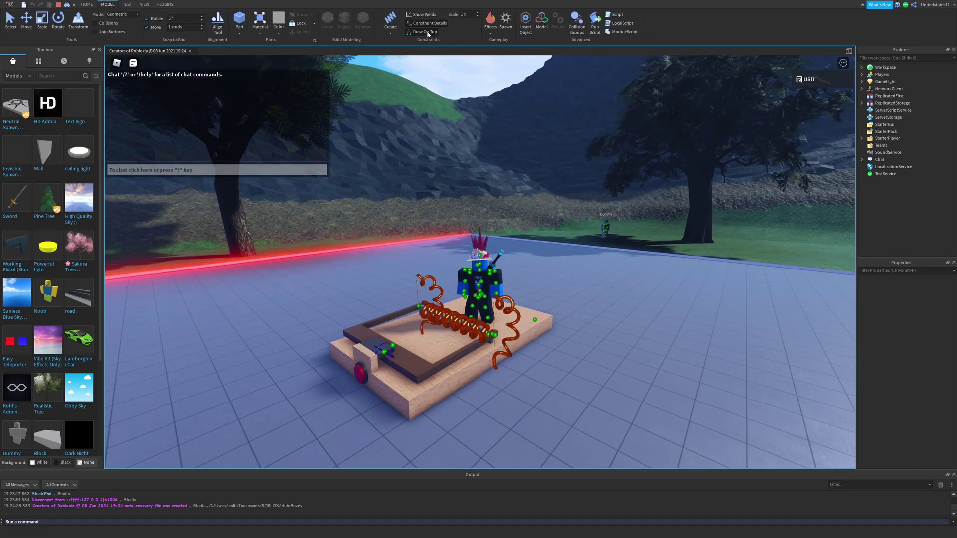
{"action": "left_click", "coordinate": [418, 32]}
Inspect the mousetrap's torsion springs from low side angles and trigger the trap on the avatar with its red button
{"action": "mouse_move", "coordinate": [489, 266]}
{"action": "right_mouse_down"}
{"action": "mouse_move", "coordinate": [502, 276]}
{"action": "mouse_move", "coordinate": [478, 326]}
{"action": "right_mouse_up"}
{"action": "scroll", "coordinate": [503, 277], "scroll_direction": "up", "scroll_amount": 2}
{"action": "right_click_drag", "start_coordinate": [346, 353], "coordinate": [301, 326]}
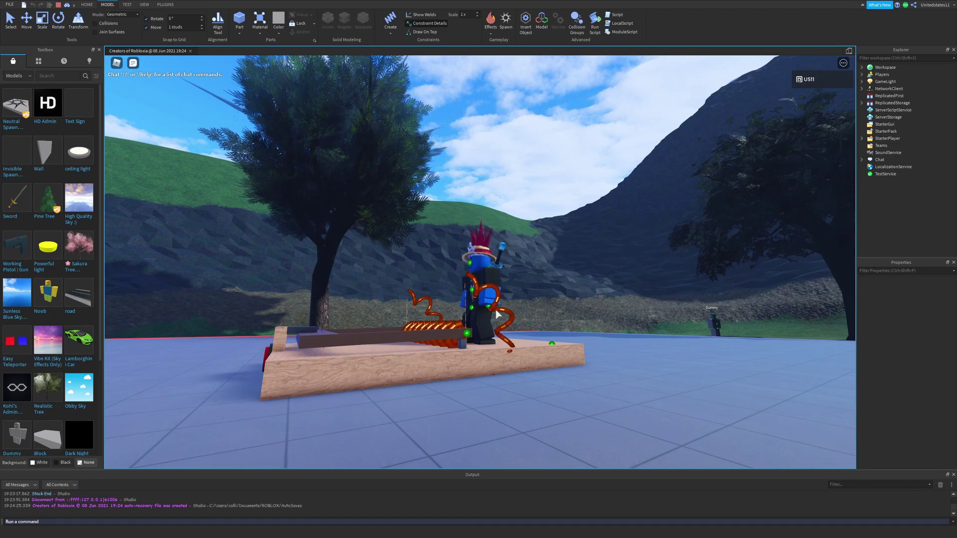
{"action": "right_click_drag", "start_coordinate": [497, 310], "coordinate": [497, 310]}
{"action": "right_click_drag", "start_coordinate": [363, 340], "coordinate": [363, 339]}
{"action": "right_click_drag", "start_coordinate": [448, 300], "coordinate": [372, 304]}
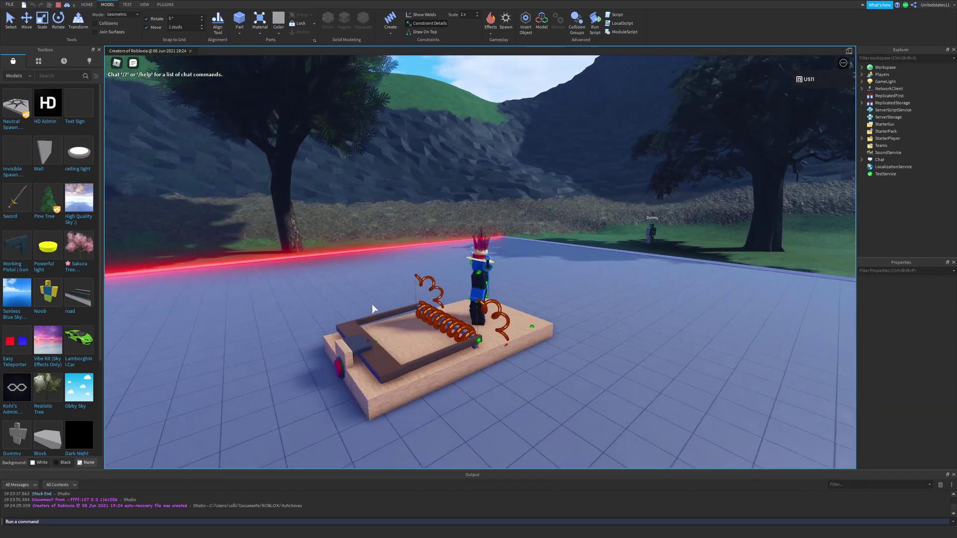
{"action": "left_click", "coordinate": [339, 373]}
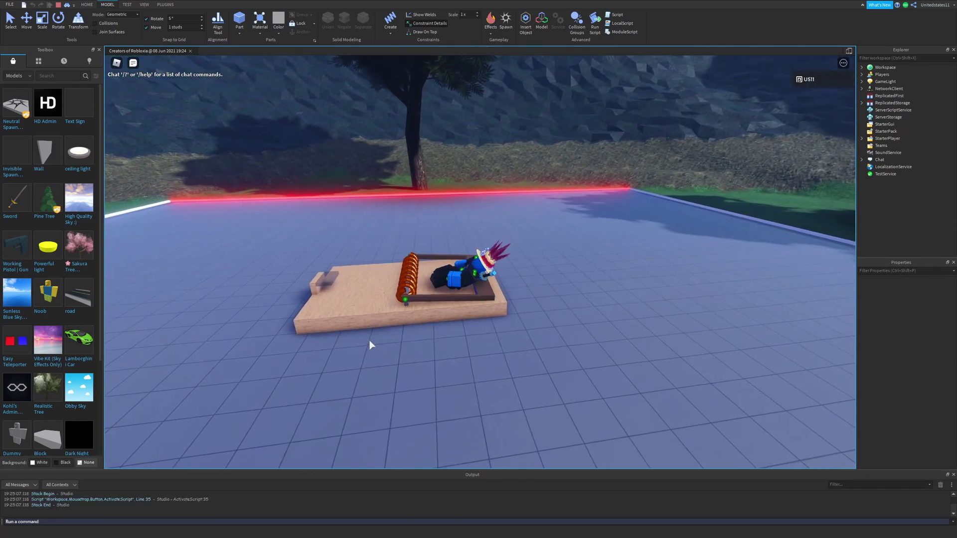
Return the avatar to the mousetrap's base and trigger the trap again to watch the springs release
{"action": "key", "text": "space"}
{"action": "key", "text": "a"}
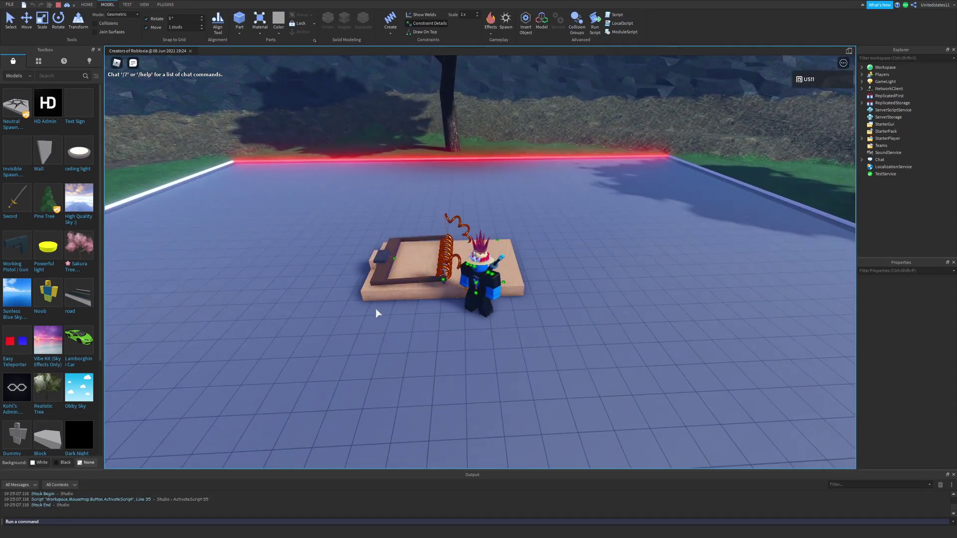
{"action": "key", "text": "space"}
{"action": "right_click_drag", "start_coordinate": [373, 358], "coordinate": [374, 359]}
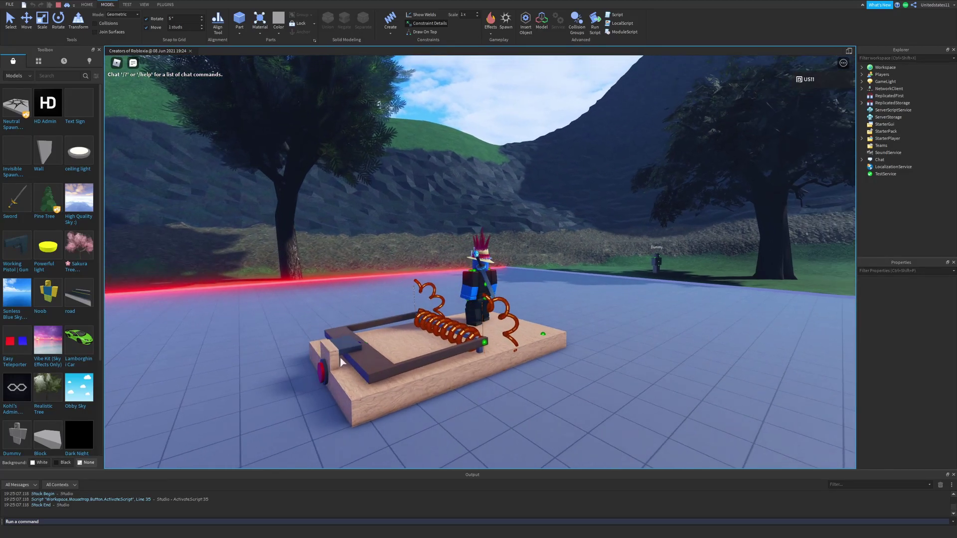
{"action": "right_click_drag", "start_coordinate": [318, 377], "coordinate": [318, 376]}
{"action": "left_click", "coordinate": [278, 379]}
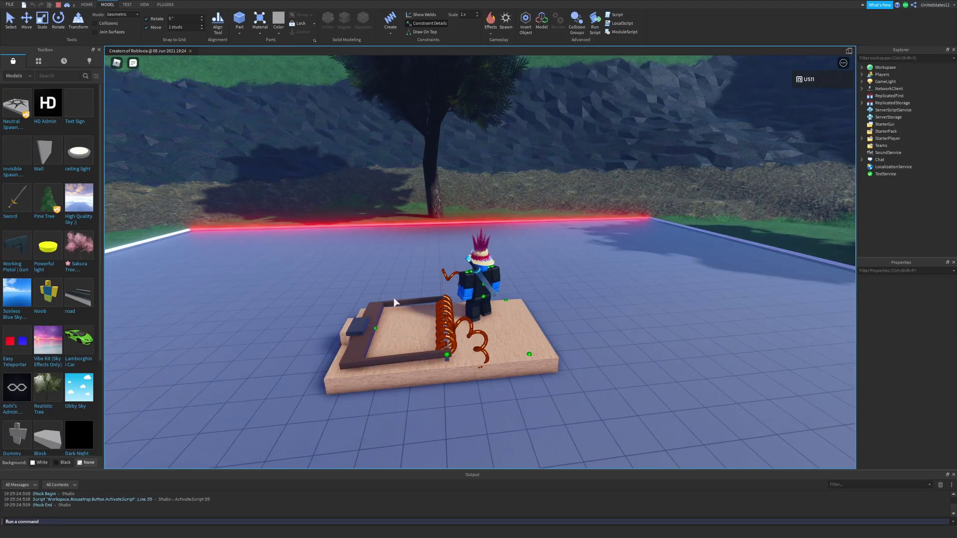
Trigger the mousetrap on the avatar once more, watching its coiled torsion springs from the side
{"action": "right_click_drag", "start_coordinate": [394, 299], "coordinate": [394, 298]}
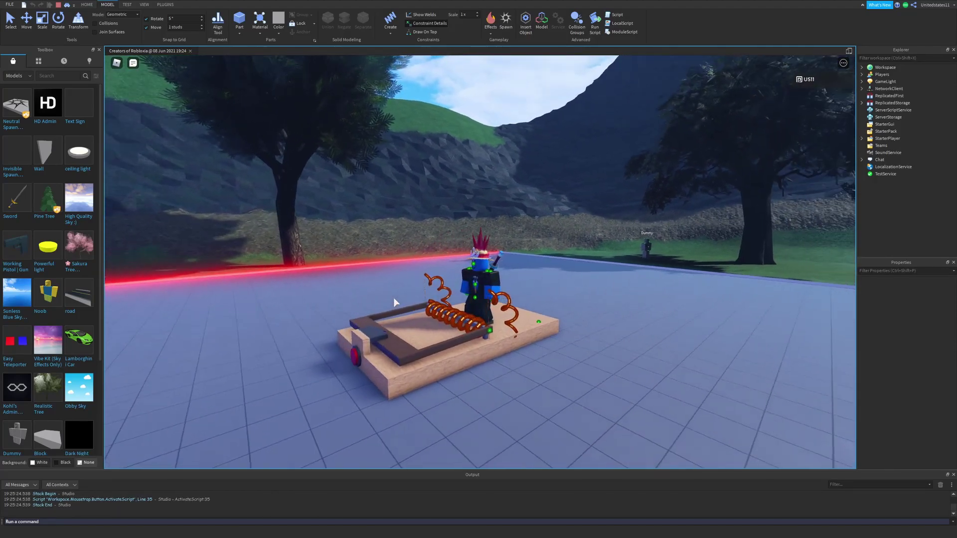
{"action": "right_click_drag", "start_coordinate": [337, 326], "coordinate": [338, 325]}
{"action": "left_click", "coordinate": [272, 383]}
{"action": "right_click_drag", "start_coordinate": [298, 360], "coordinate": [299, 358]}
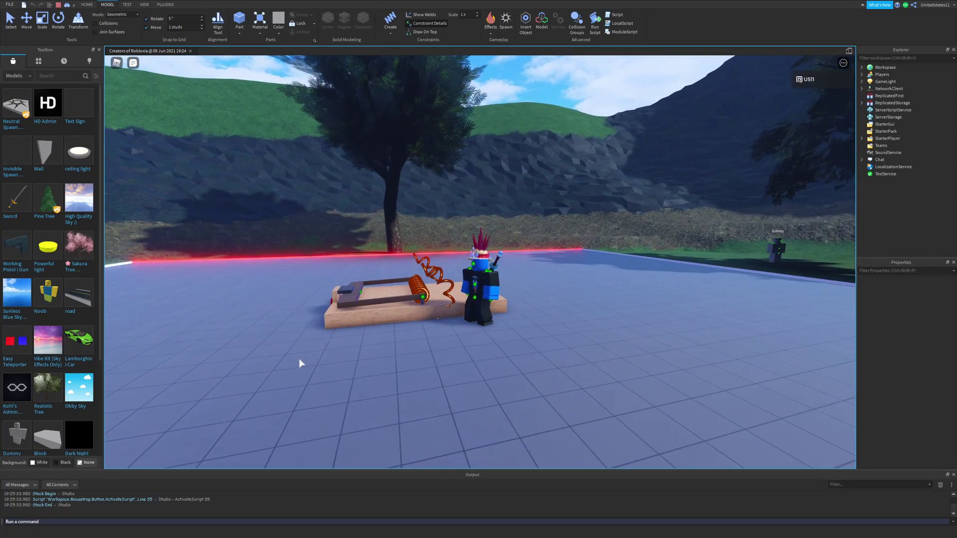
Walk the avatar around the mousetrap's open end and examine the torsion springs at its swinging bar up close
{"action": "key", "text": "w"}
{"action": "key", "text": "s"}
{"action": "right_click_drag", "start_coordinate": [448, 292], "coordinate": [469, 325]}
{"action": "key", "text": "w"}
{"action": "key", "text": "w"}
{"action": "key", "text": "s"}
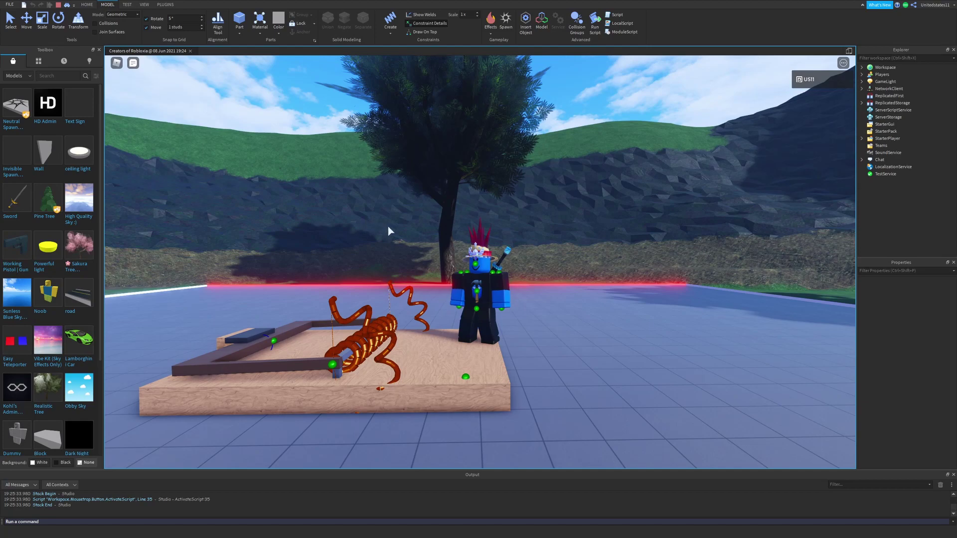
{"action": "key", "text": "w"}
{"action": "right_click_drag", "start_coordinate": [388, 227], "coordinate": [396, 230]}
{"action": "key", "text": "s"}
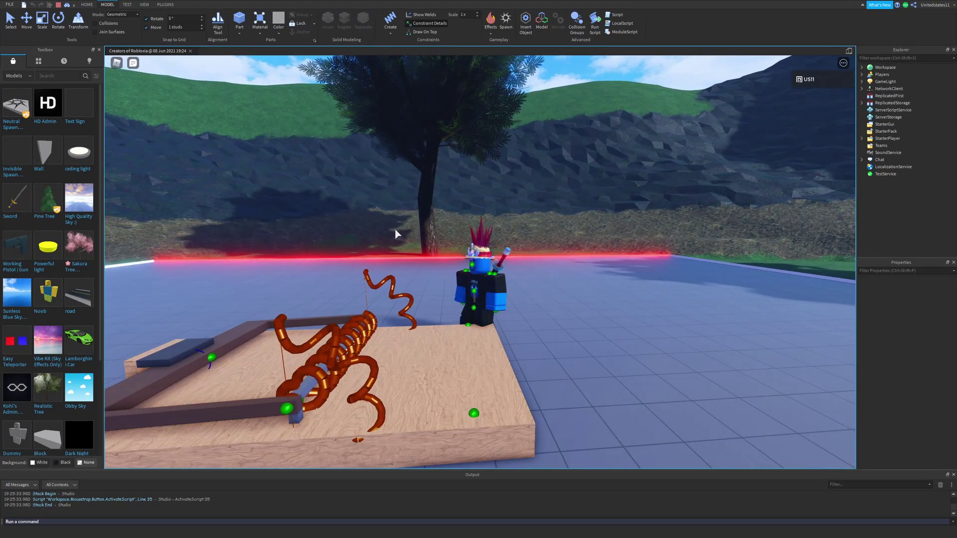
{"action": "key", "text": "s"}
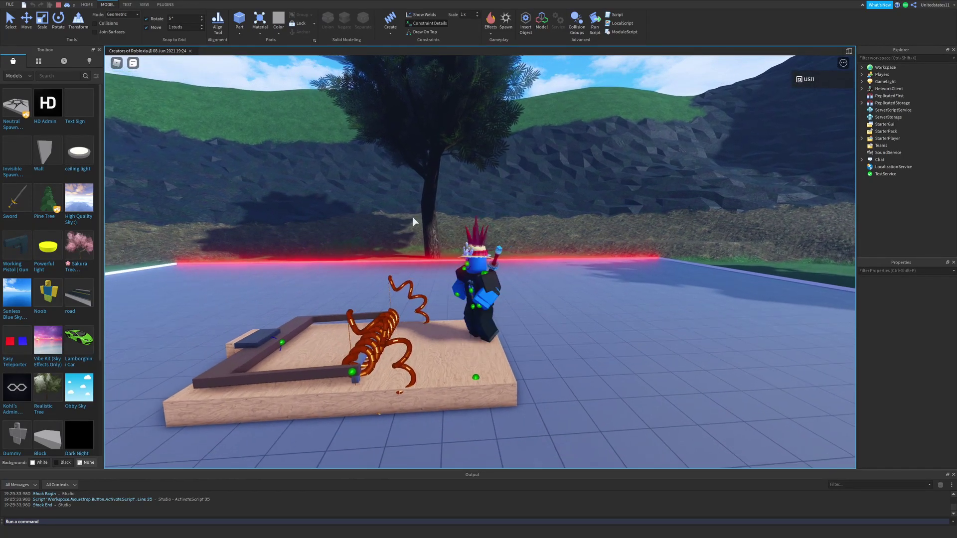
View the mousetrap and its springs around the avatar from several sides, and end the playtest
{"action": "right_click_drag", "start_coordinate": [413, 218], "coordinate": [414, 218]}
{"action": "right_click_drag", "start_coordinate": [474, 263], "coordinate": [474, 263]}
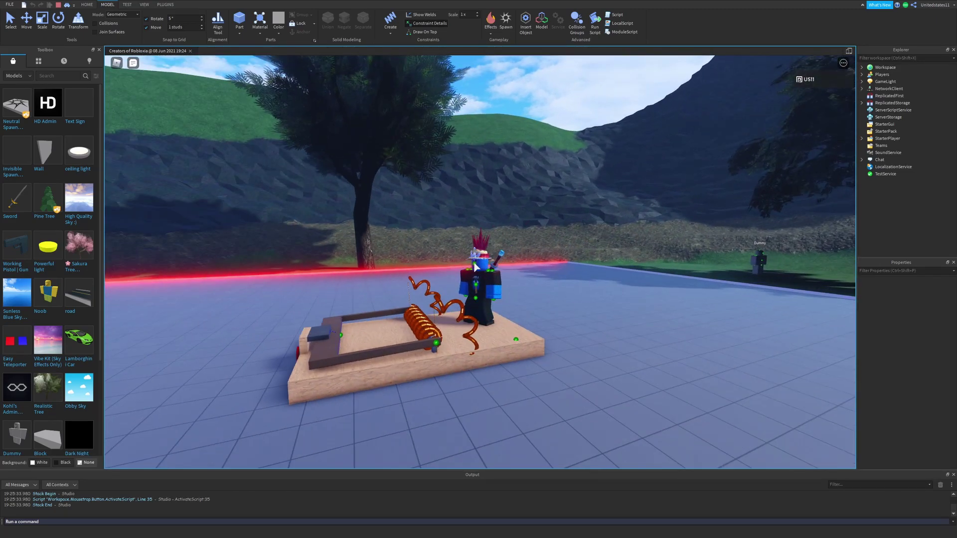
{"action": "key", "text": "d"}
{"action": "right_click_drag", "start_coordinate": [527, 232], "coordinate": [518, 245]}
{"action": "key", "text": "a"}
{"action": "key", "text": "d"}
{"action": "key", "text": "s"}
{"action": "scroll", "coordinate": [519, 245], "scroll_direction": "up", "scroll_amount": 3}
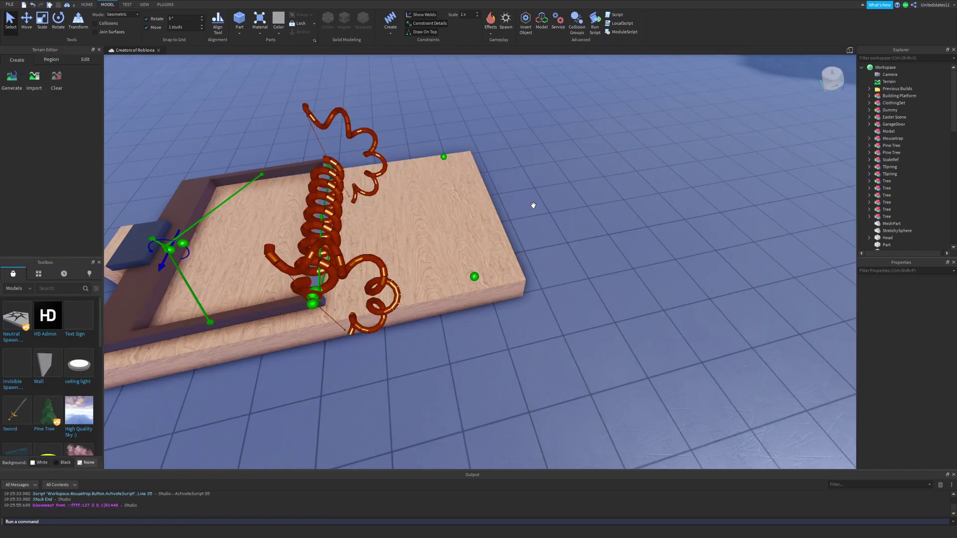
Examine the reset mousetrap's springs and constraint attachments in the edit scene, from close up and from farther away
{"action": "scroll", "coordinate": [524, 220], "scroll_direction": "down", "scroll_amount": 5}
{"action": "scroll", "coordinate": [519, 164], "scroll_direction": "up", "scroll_amount": 5}
{"action": "scroll", "coordinate": [518, 160], "scroll_direction": "down", "scroll_amount": 5}
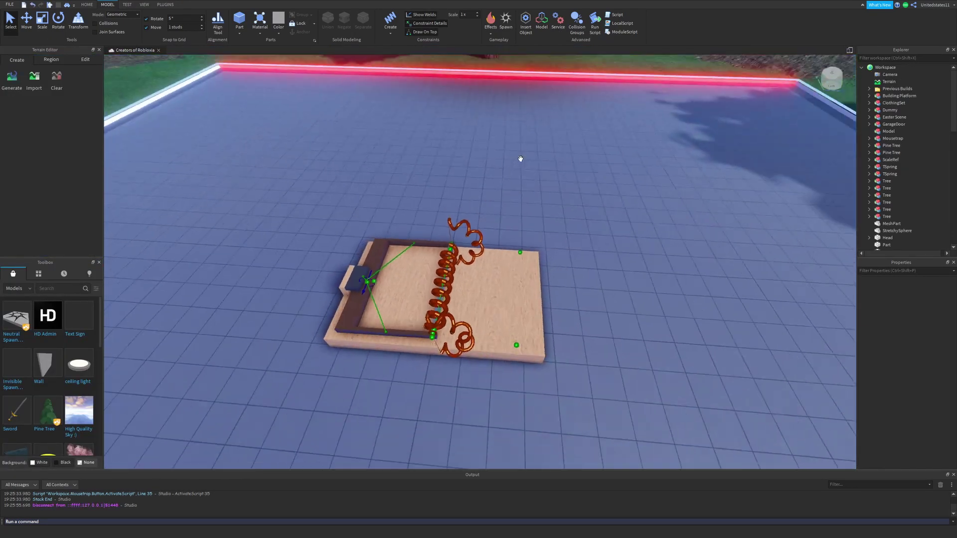
{"action": "scroll", "coordinate": [518, 158], "scroll_direction": "up", "scroll_amount": 3}
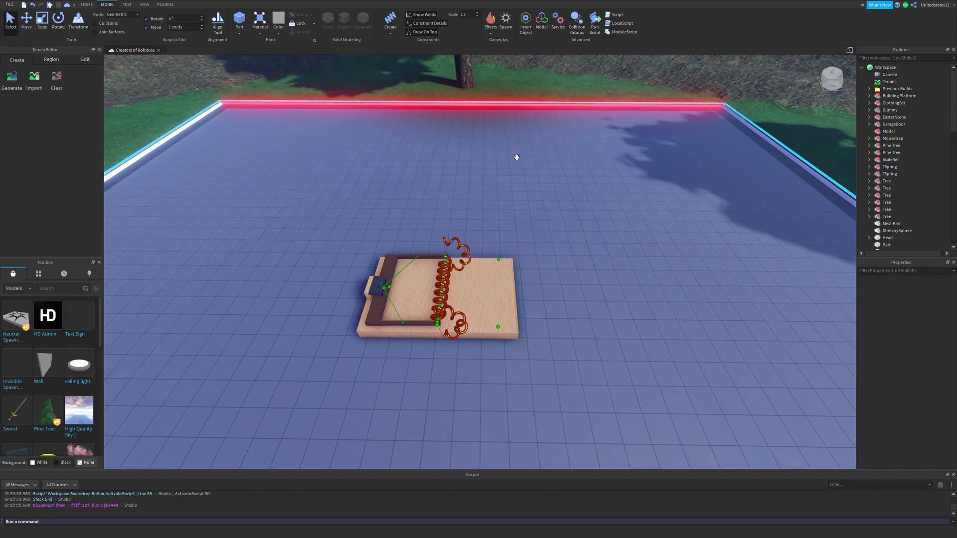
{"action": "scroll", "coordinate": [516, 156], "scroll_direction": "up", "scroll_amount": 4}
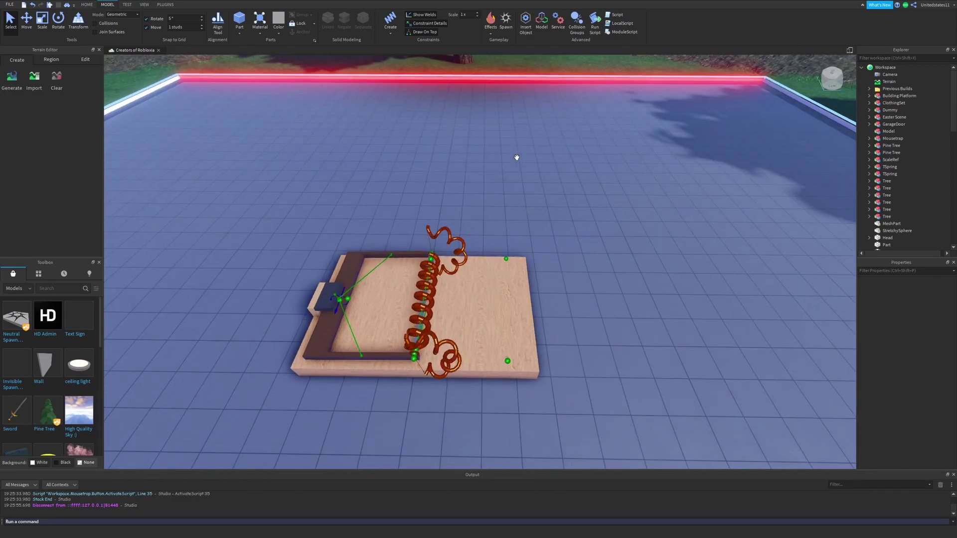
{"action": "right_click_drag", "start_coordinate": [516, 155], "coordinate": [513, 134]}
{"action": "scroll", "coordinate": [514, 138], "scroll_direction": "down", "scroll_amount": 4}
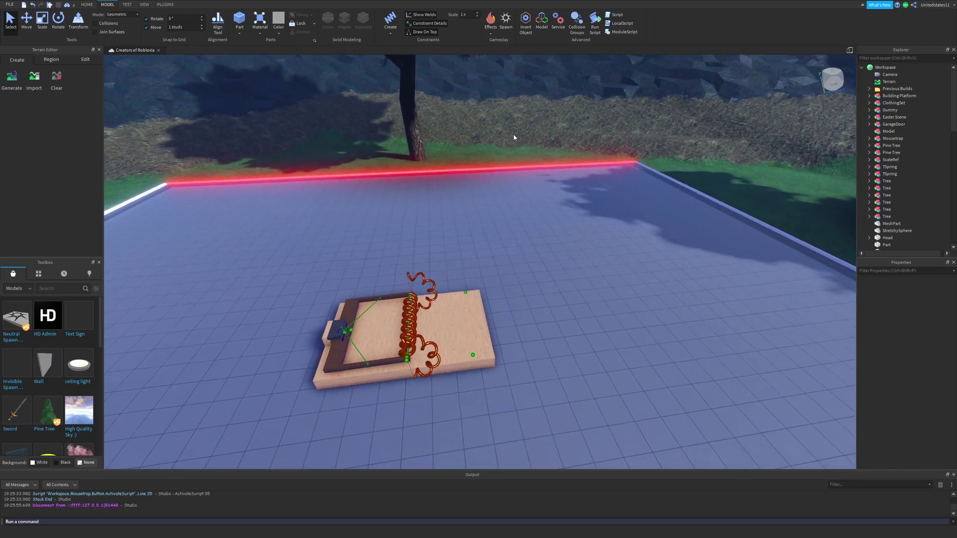
{"action": "scroll", "coordinate": [513, 137], "scroll_direction": "up", "scroll_amount": 3}
{"action": "scroll", "coordinate": [512, 134], "scroll_direction": "down", "scroll_amount": 3}
{"action": "mouse_move", "coordinate": [447, 440]}
{"action": "right_mouse_down"}
{"action": "mouse_move", "coordinate": [436, 419]}
{"action": "mouse_move", "coordinate": [437, 430]}
{"action": "right_mouse_up"}
{"action": "scroll", "coordinate": [439, 429], "scroll_direction": "down", "scroll_amount": 4}
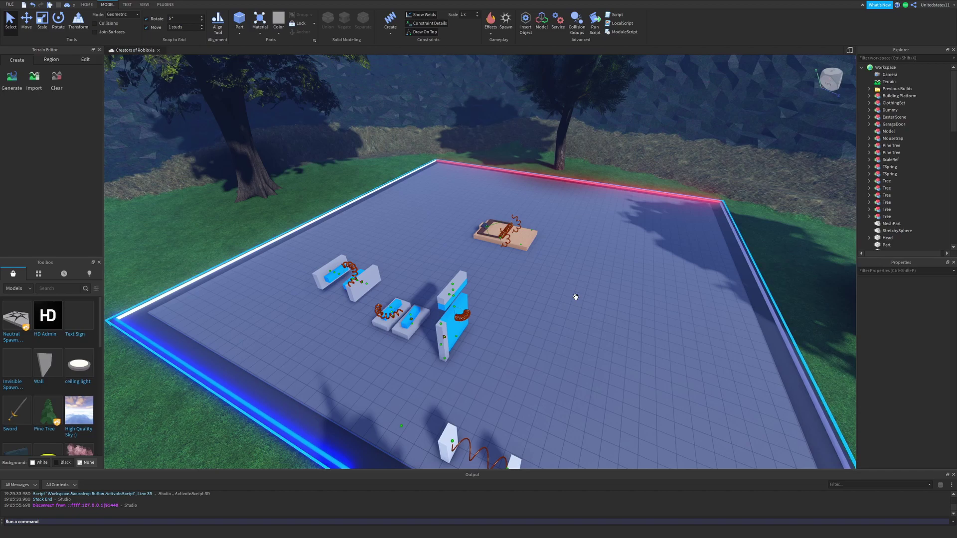
Survey the building platform with the hinged-bar torsion spring examples and the mousetrap together
{"action": "key", "text": "w"}
{"action": "right_click_drag", "start_coordinate": [469, 139], "coordinate": [472, 139]}
{"action": "key", "text": "a"}
{"action": "key", "text": "s"}
{"action": "right_click_drag", "start_coordinate": [479, 186], "coordinate": [480, 185]}
{"action": "key", "text": "a"}
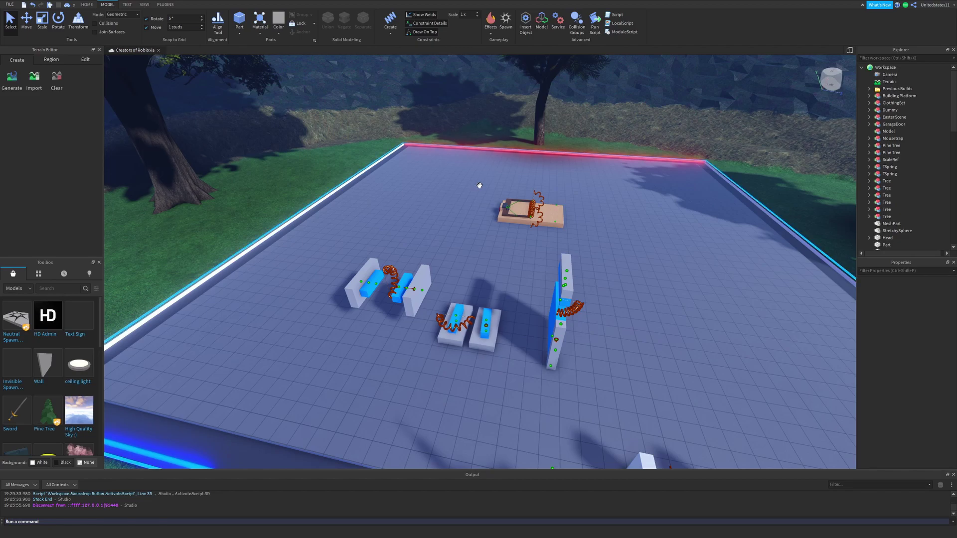
{"action": "key", "text": "d"}
{"action": "right_click_drag", "start_coordinate": [479, 186], "coordinate": [459, 188]}
{"action": "key", "text": "w"}
{"action": "key", "text": "s"}
{"action": "key", "text": "a"}
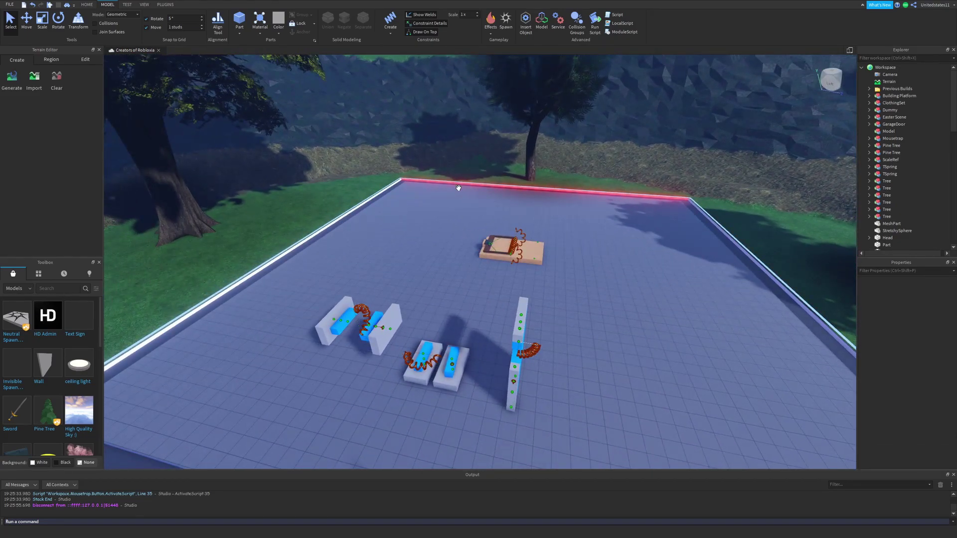